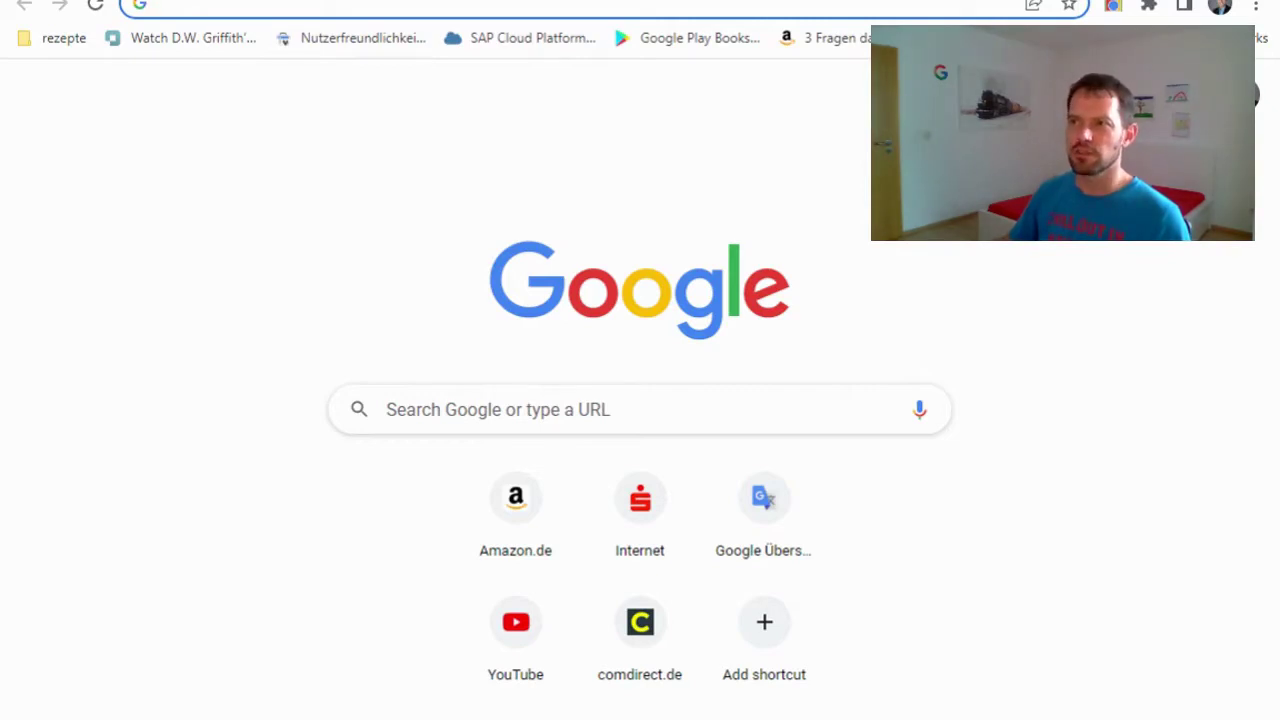
Step: Translate 'hello world' with the 'tr' address-bar shortcut, then start a fresh new tab
{"action": "left_click", "coordinate": [400, 5]}
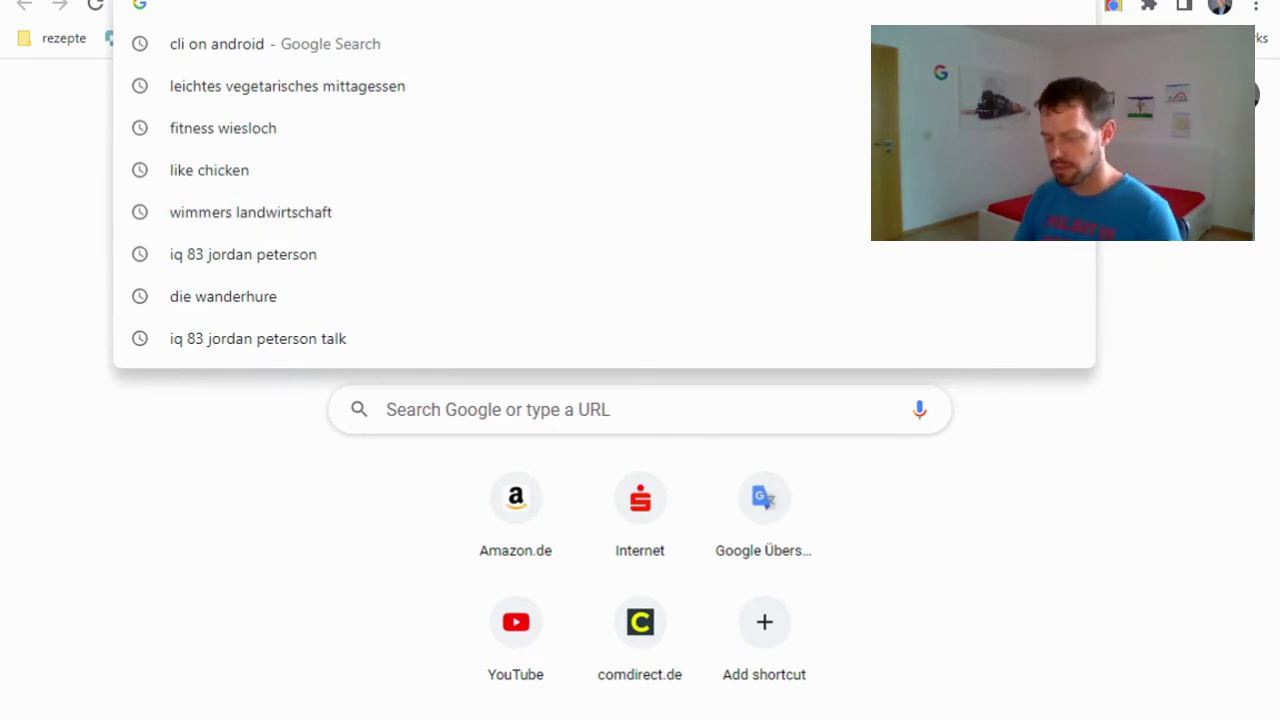
{"action": "type", "text": "tr"}
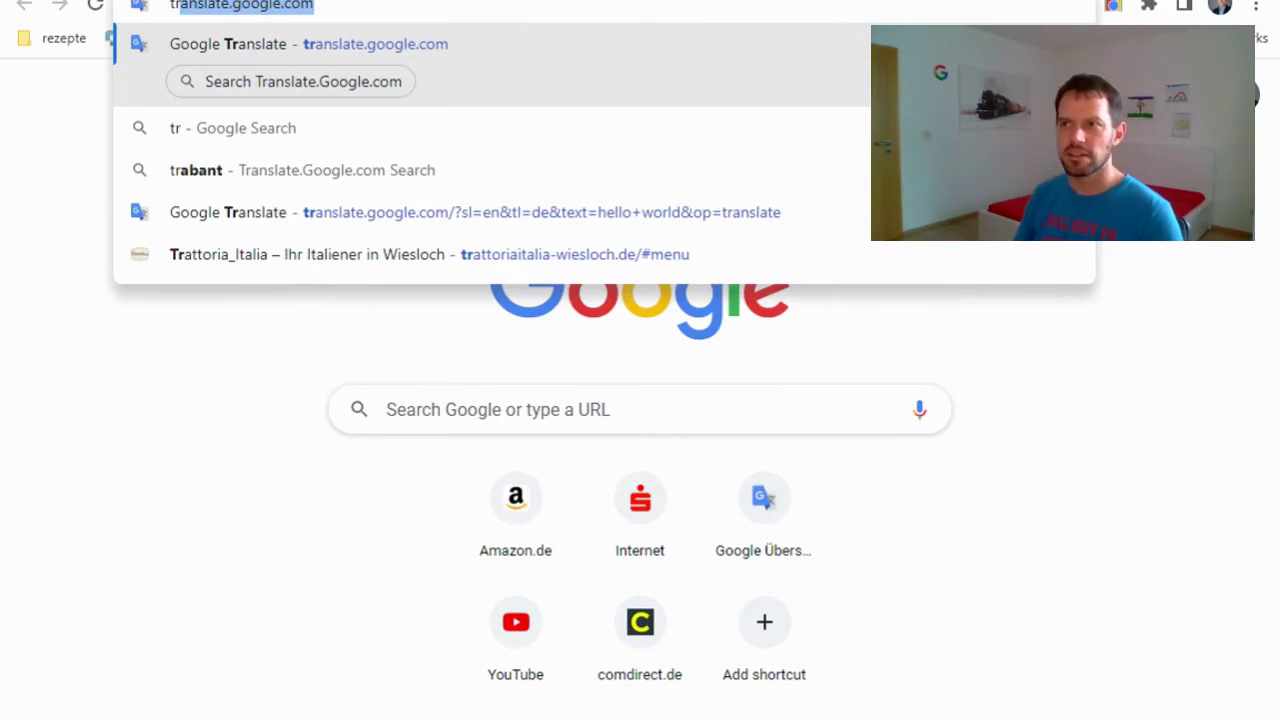
{"action": "key", "text": "Tab"}
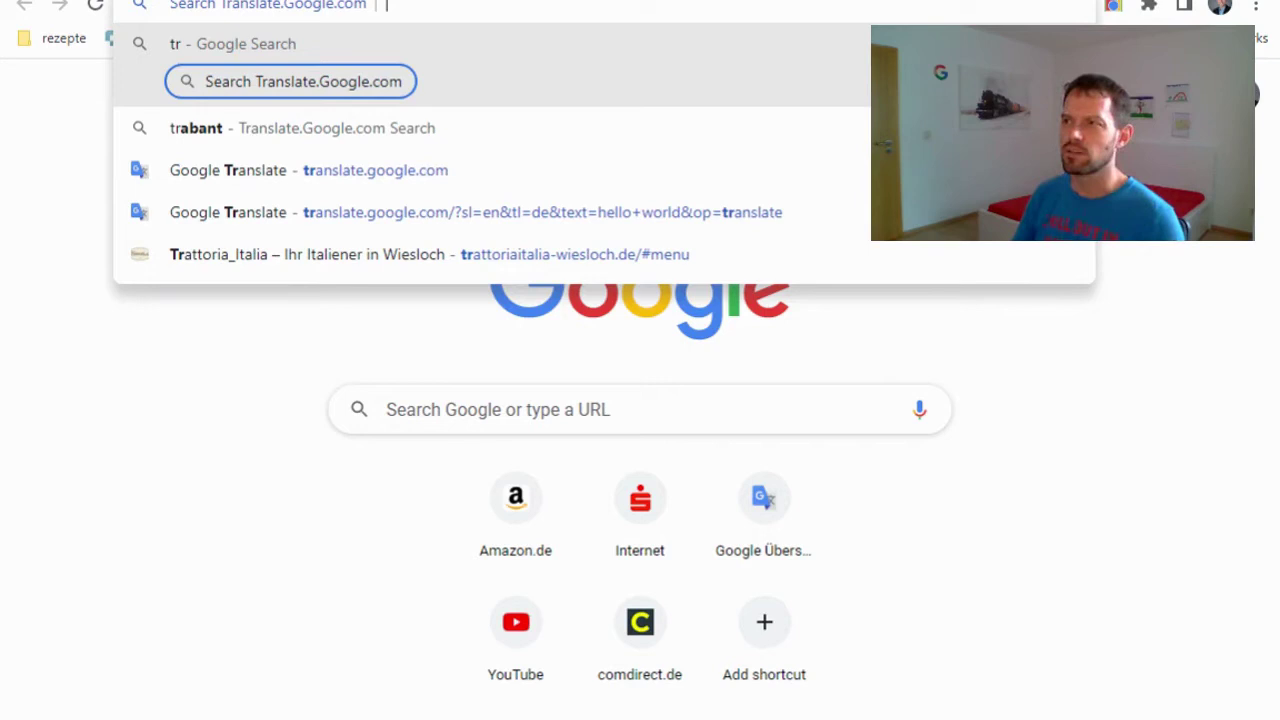
{"action": "type", "text": "hell"}
{"action": "key", "text": "Return"}
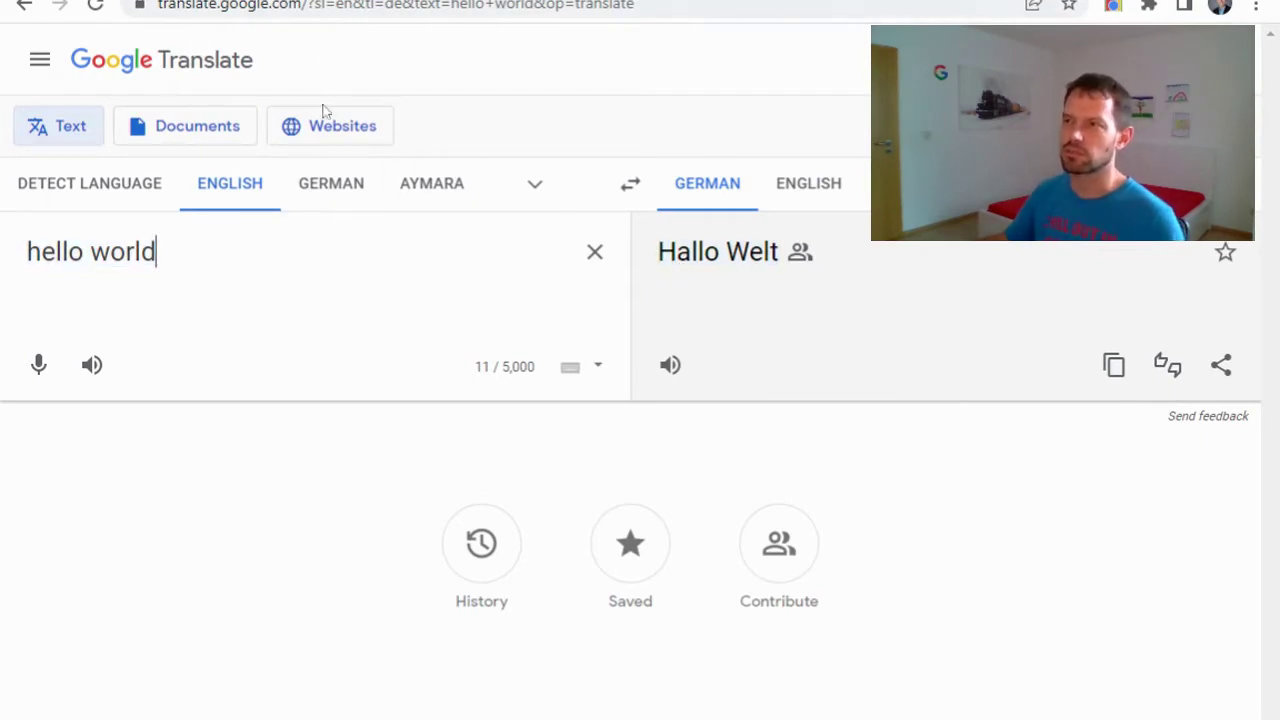
{"action": "key", "text": "ctrl+t"}
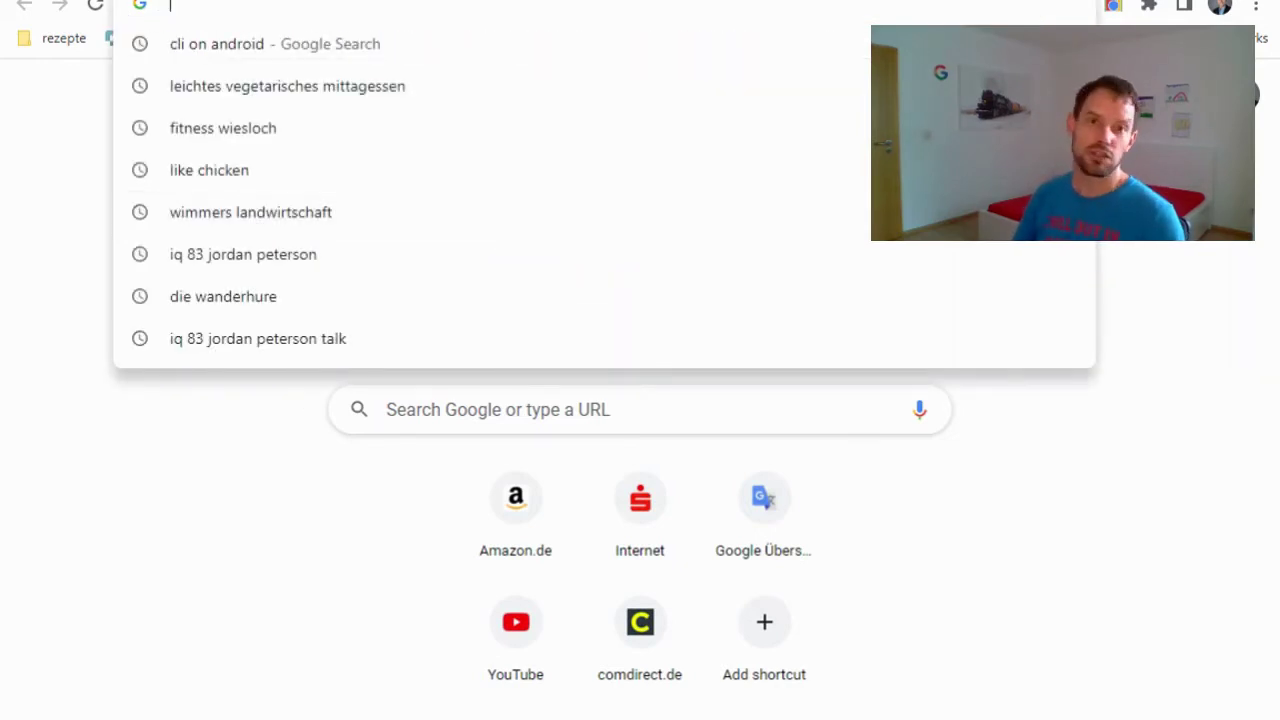
Step: Search Comdirekt for 'daimler' using the 'cd' address-bar shortcut
{"action": "type", "text": "cd"}
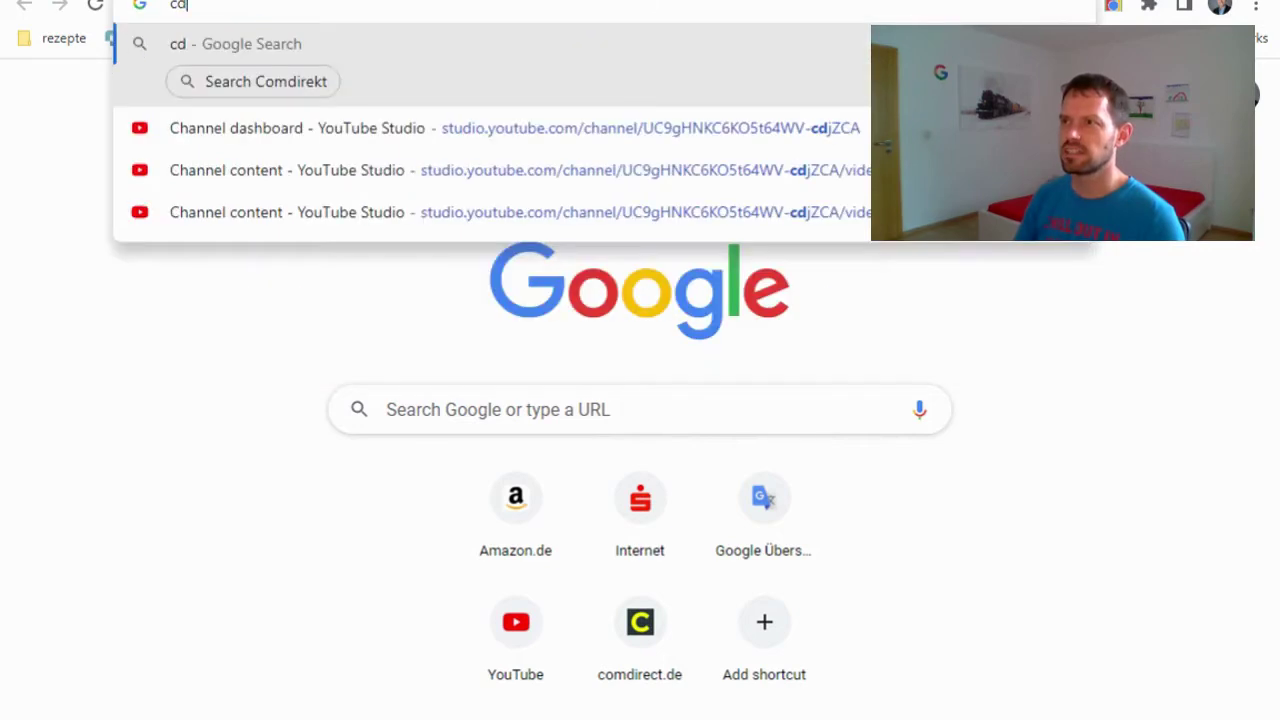
{"action": "key", "text": "Tab"}
{"action": "type", "text": "daim"}
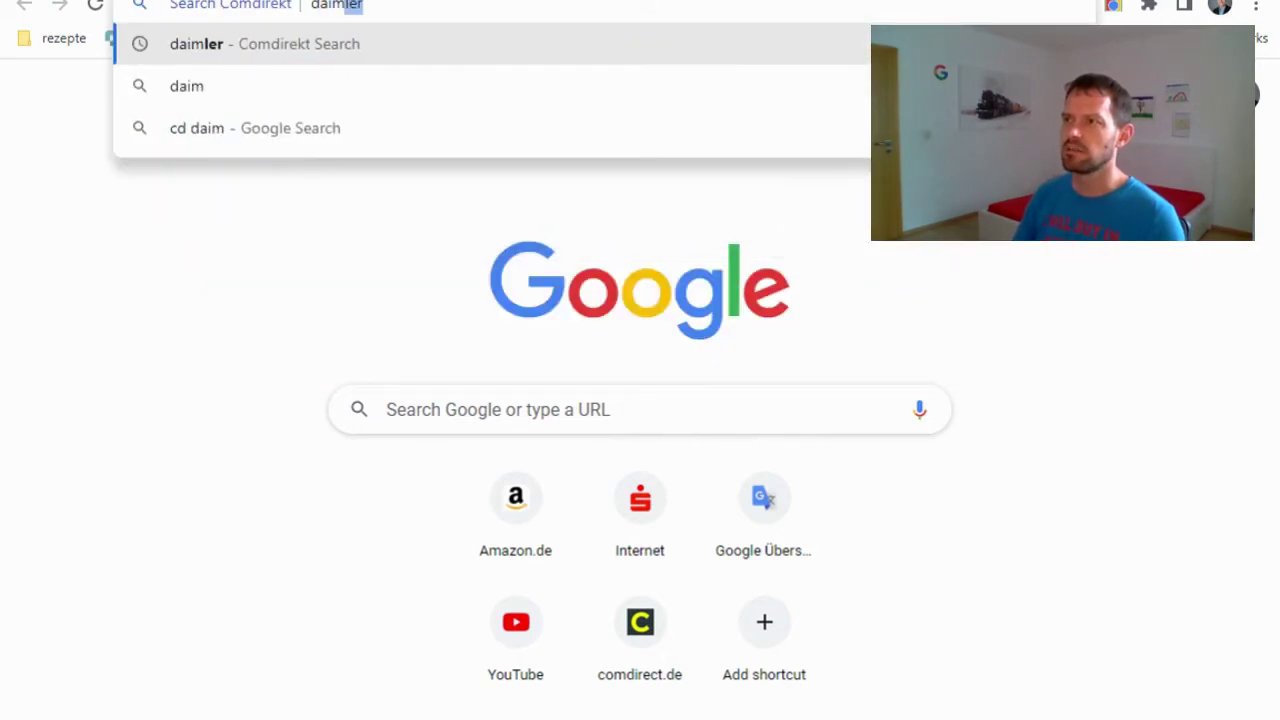
{"action": "type", "text": "ler"}
{"action": "key", "text": "Return"}
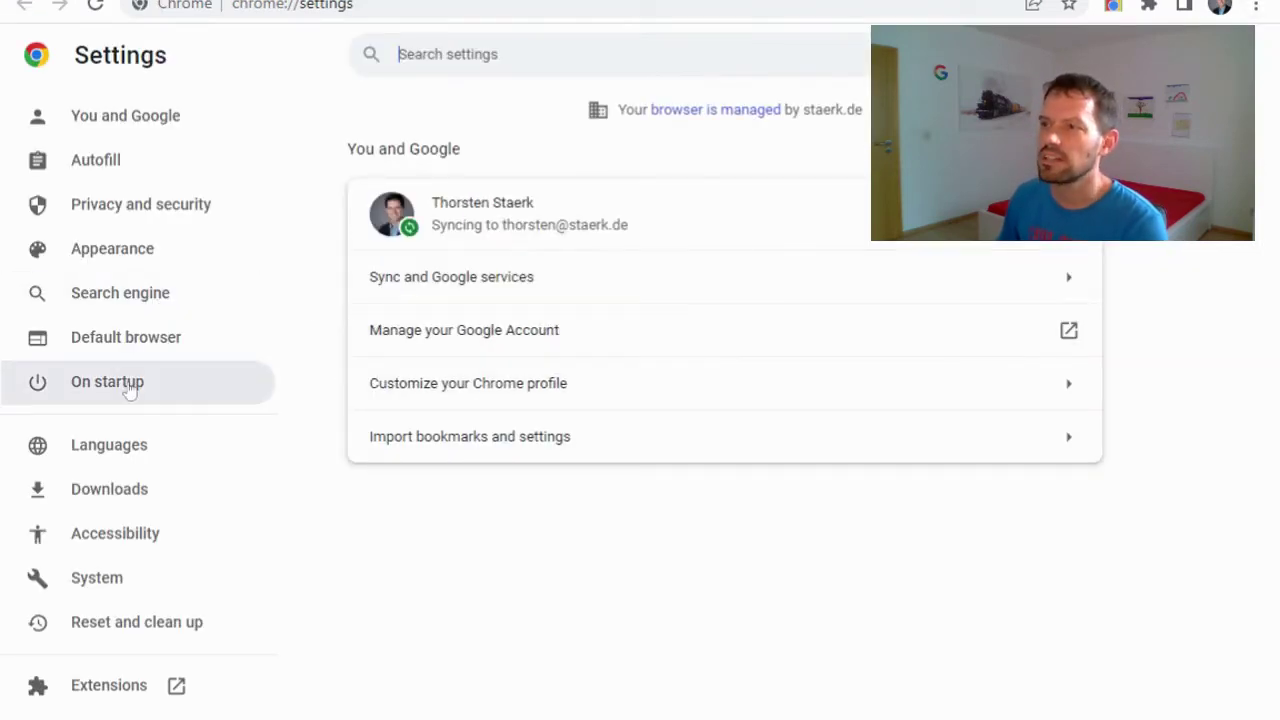
Step: Go from Search engine settings to the site search list showing cd and tr
{"action": "left_click", "coordinate": [136, 298]}
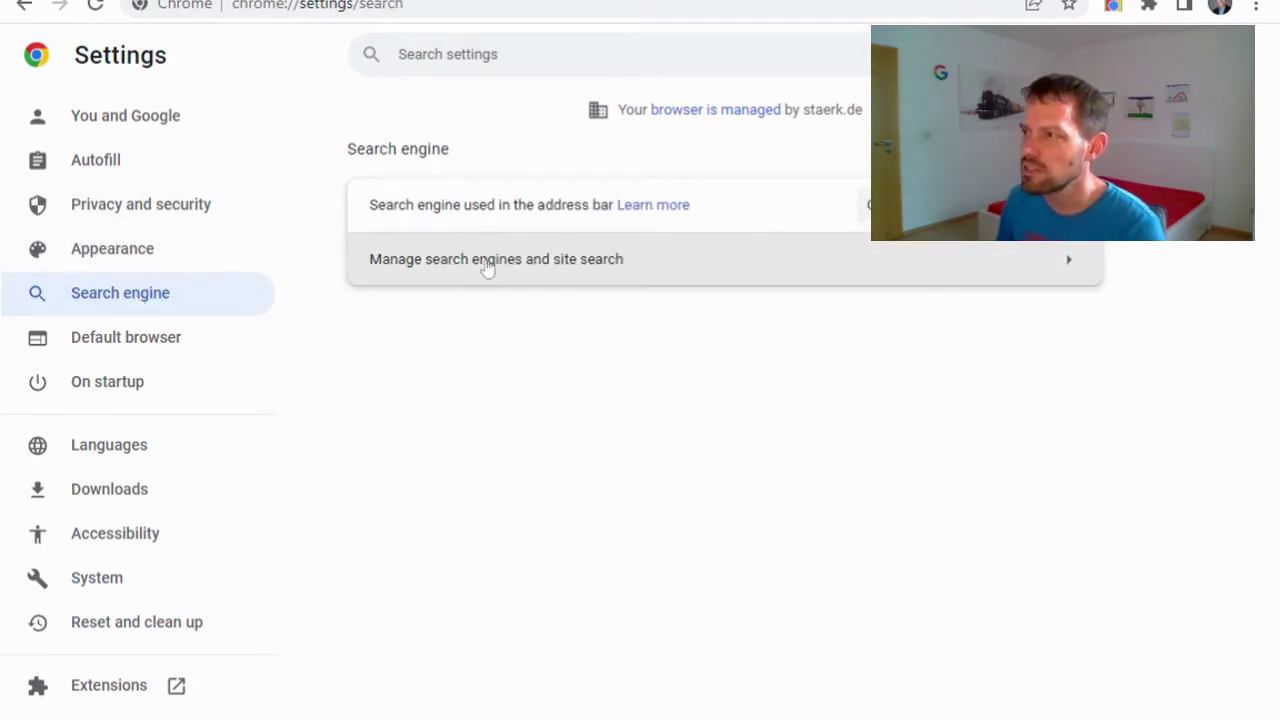
{"action": "left_click", "coordinate": [514, 272]}
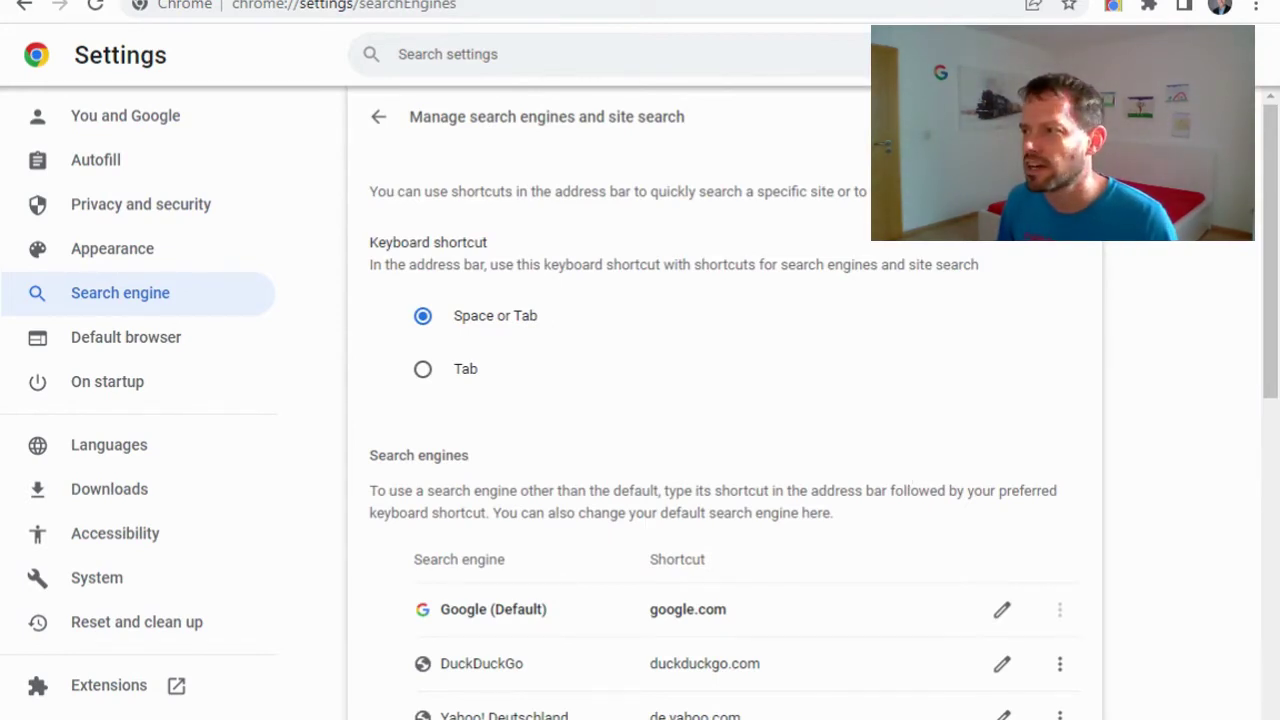
{"action": "scroll", "coordinate": [903, 480], "scroll_direction": "down", "scroll_amount": 2}
{"action": "scroll", "coordinate": [903, 480], "scroll_direction": "down", "scroll_amount": 3}
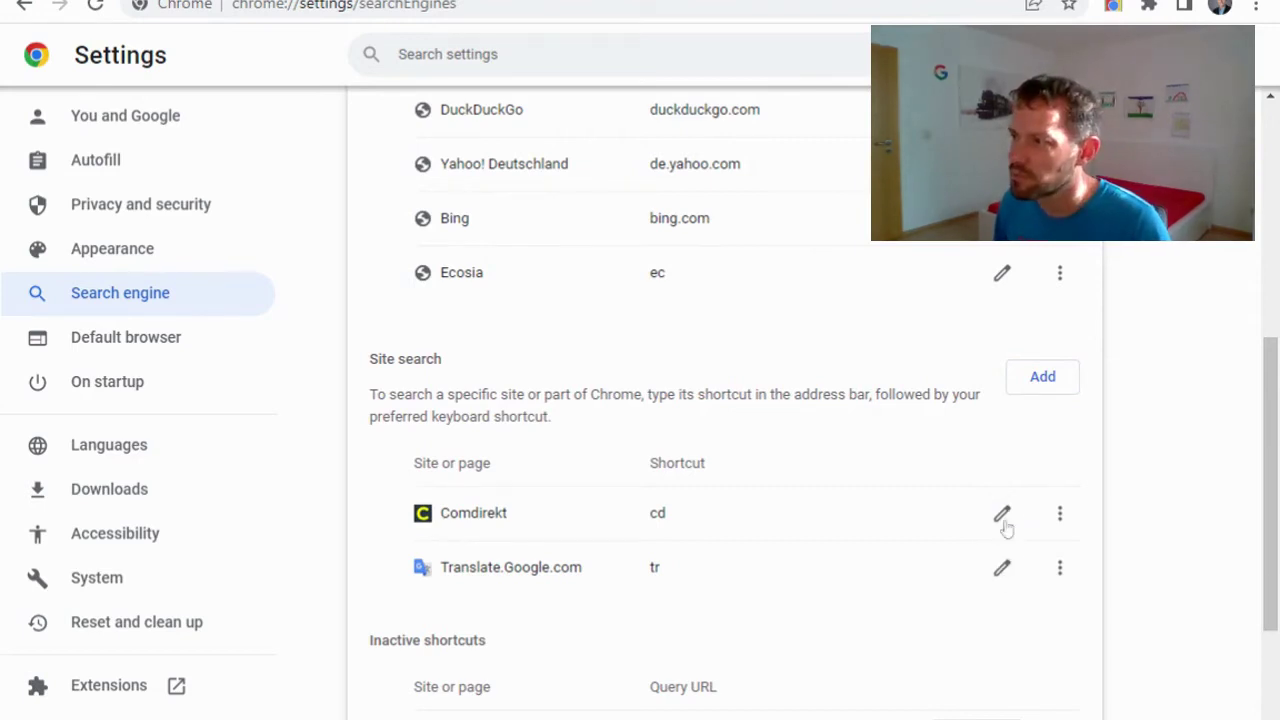
{"action": "left_click", "coordinate": [1003, 515]}
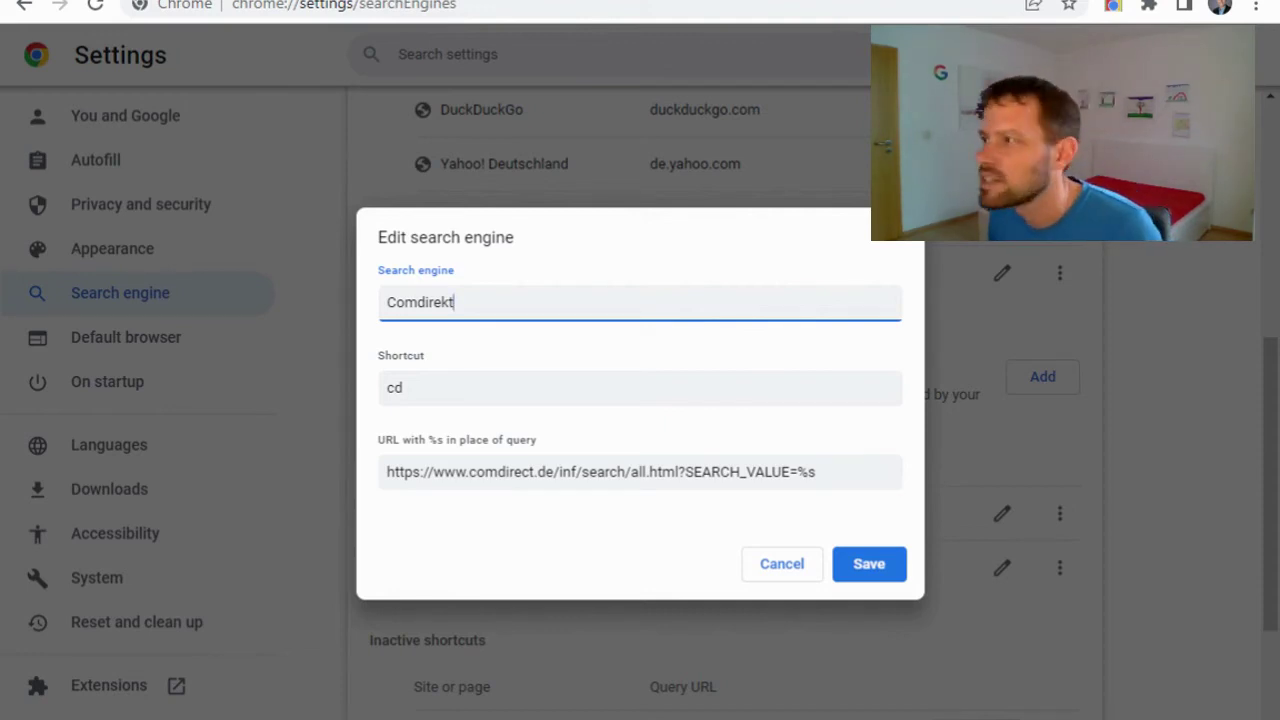
{"action": "left_click", "coordinate": [812, 471]}
{"action": "key", "text": "shift+Left"}
{"action": "key", "text": "shift+Left"}
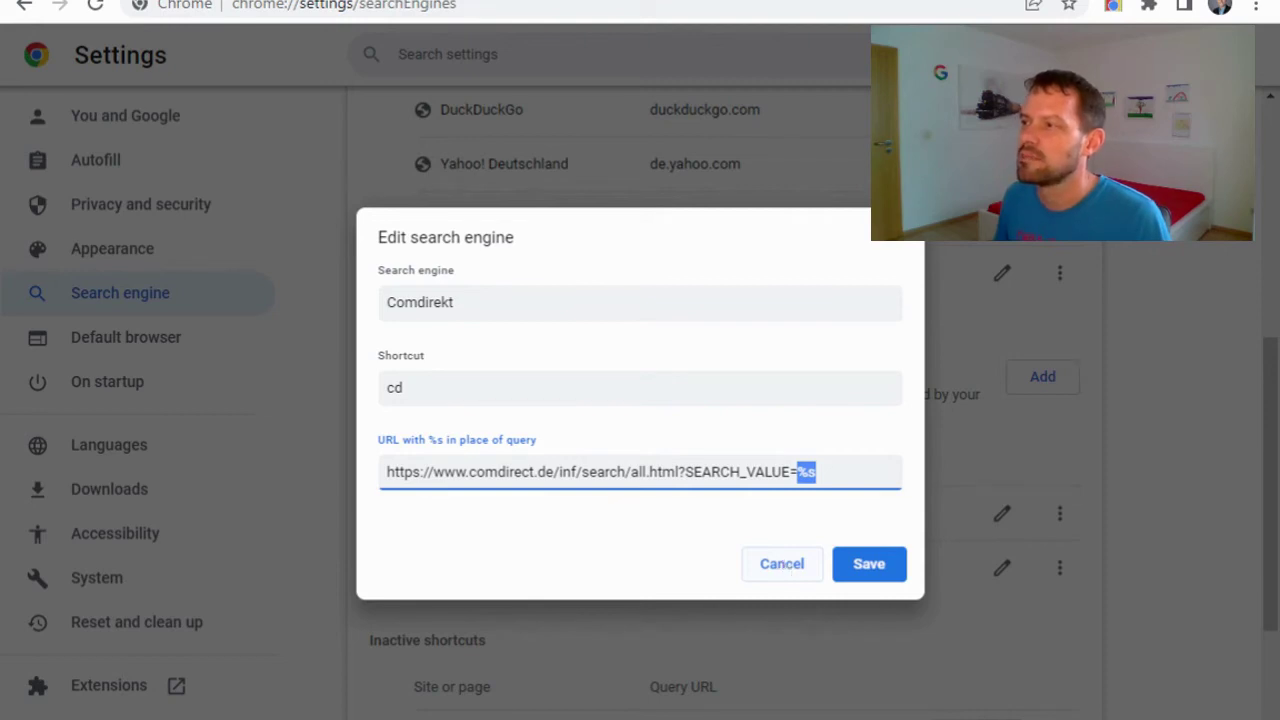
{"action": "left_click", "coordinate": [783, 566]}
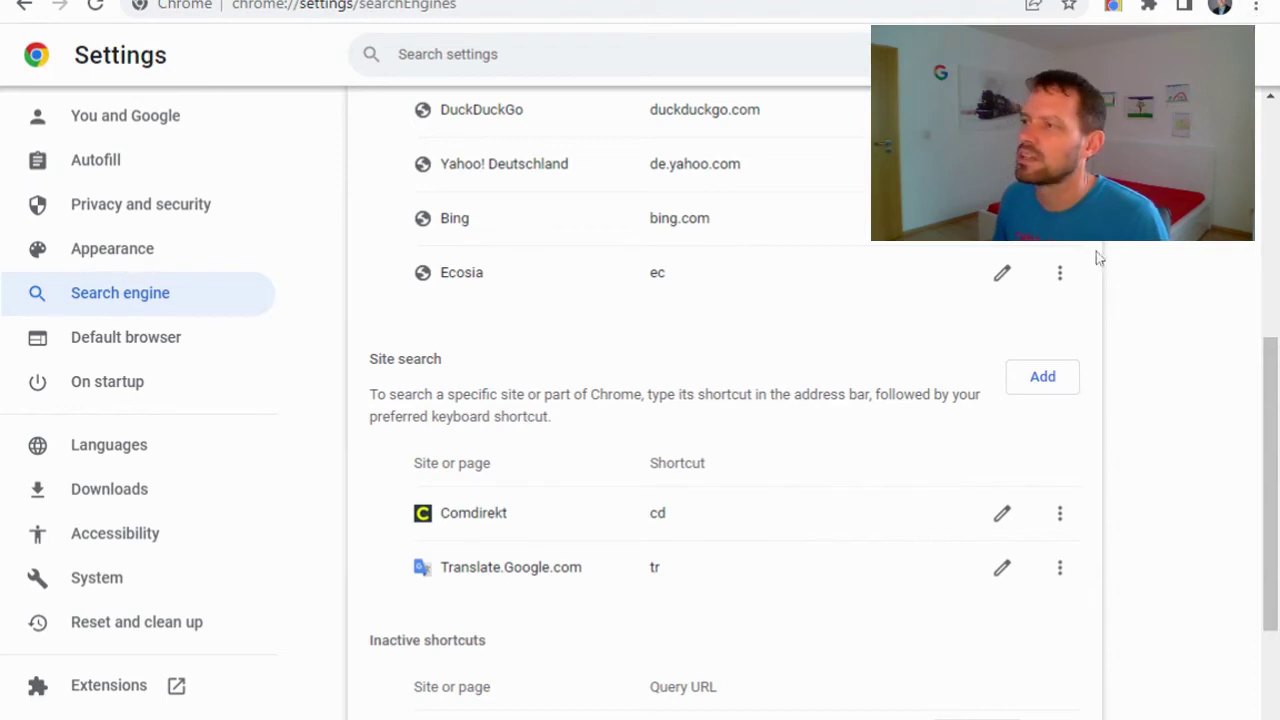
{"action": "key", "text": "ctrl+shift+i"}
Step: Put the developer tools on the Network panel and make them wider
{"action": "left_click", "coordinate": [815, 45]}
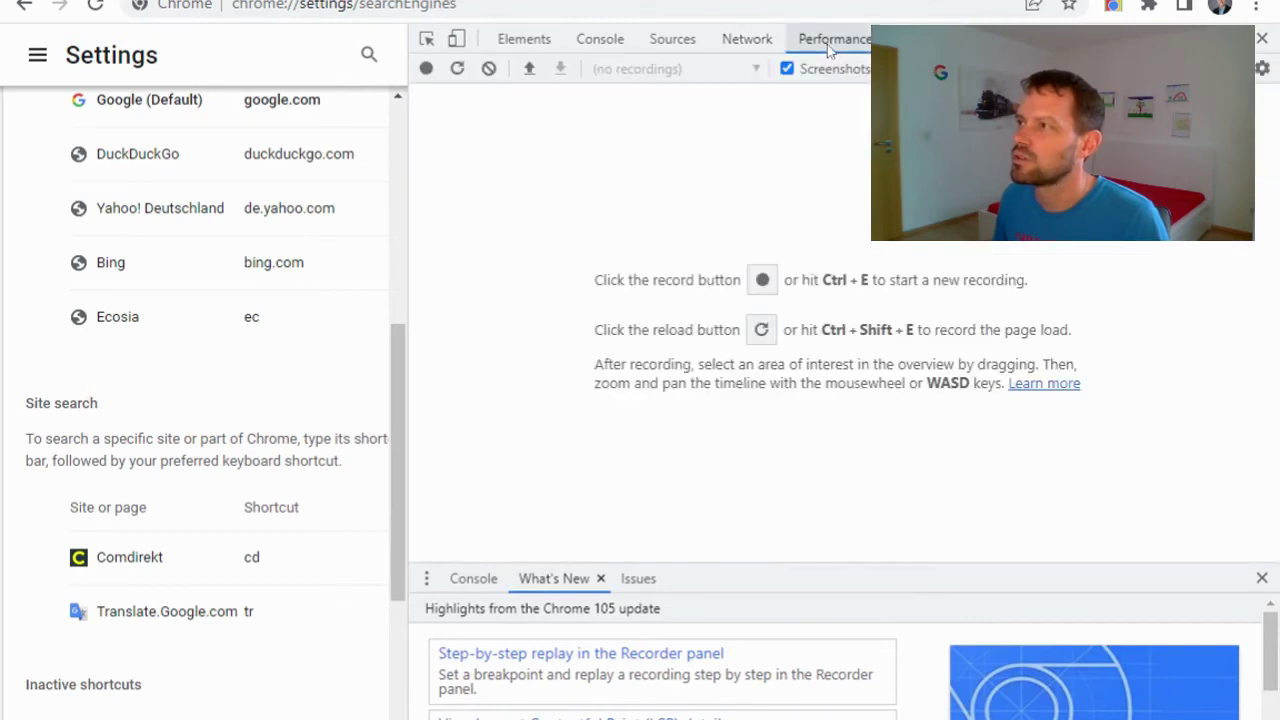
{"action": "left_click", "coordinate": [747, 40]}
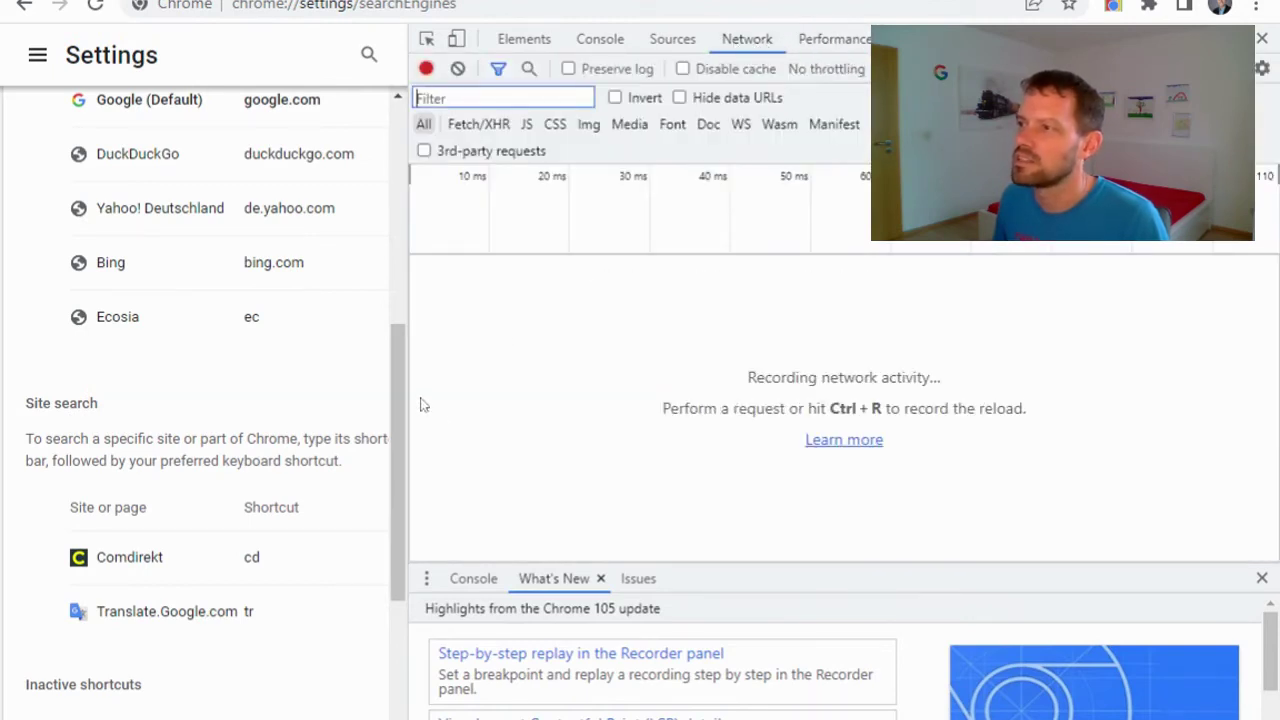
{"action": "left_click_drag", "start_coordinate": [409, 401], "coordinate": [525, 404]}
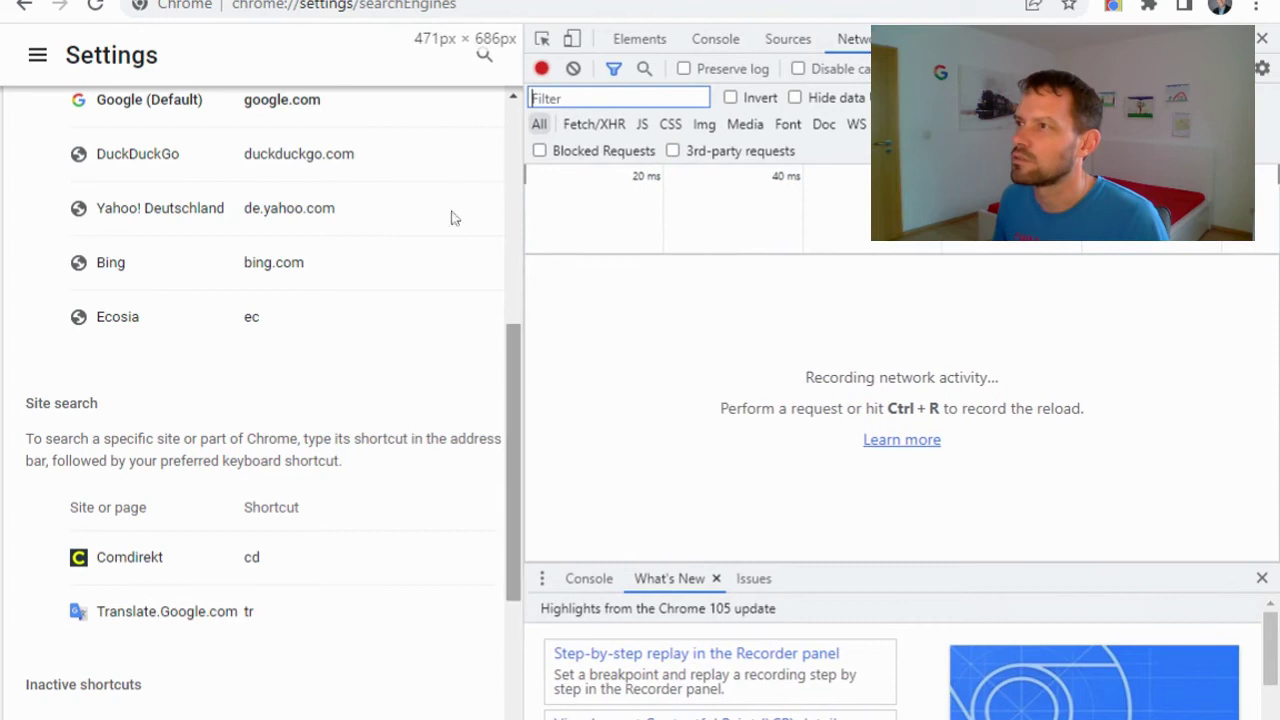
Step: Load comdirect.de by entering 'com' in the address bar
{"action": "left_click", "coordinate": [455, 6]}
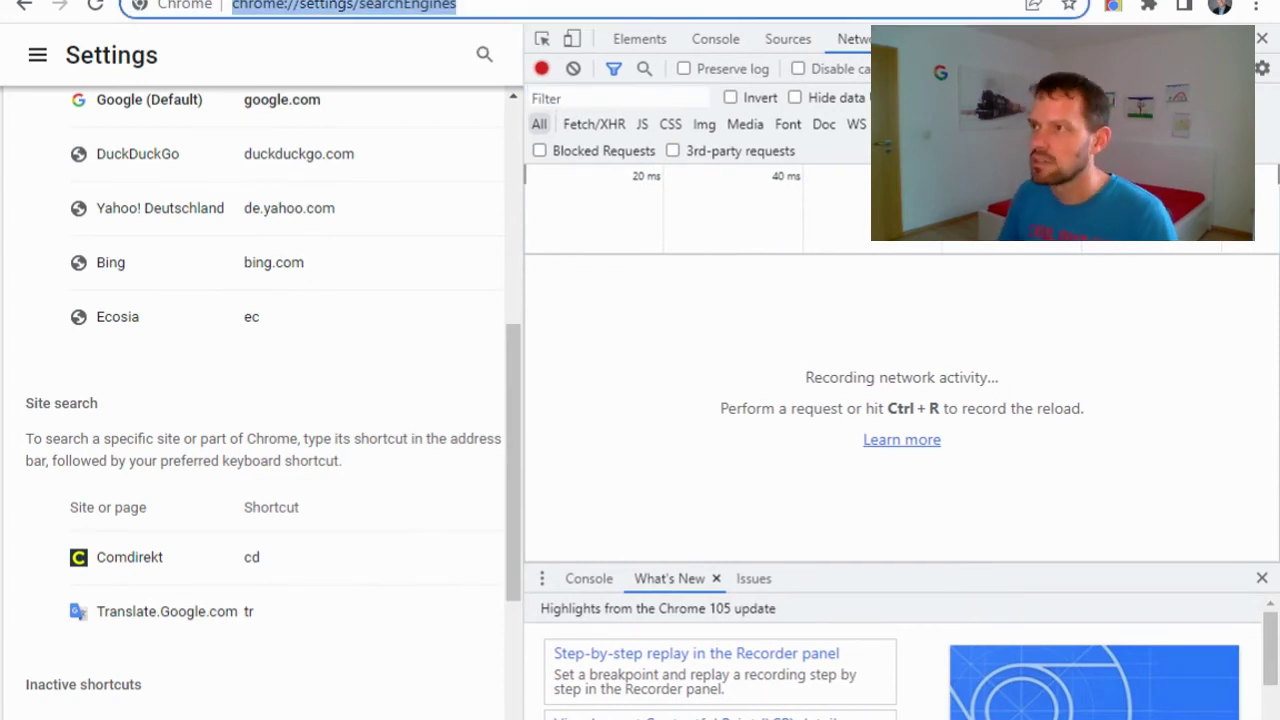
{"action": "type", "text": "com"}
{"action": "key", "text": "Return"}
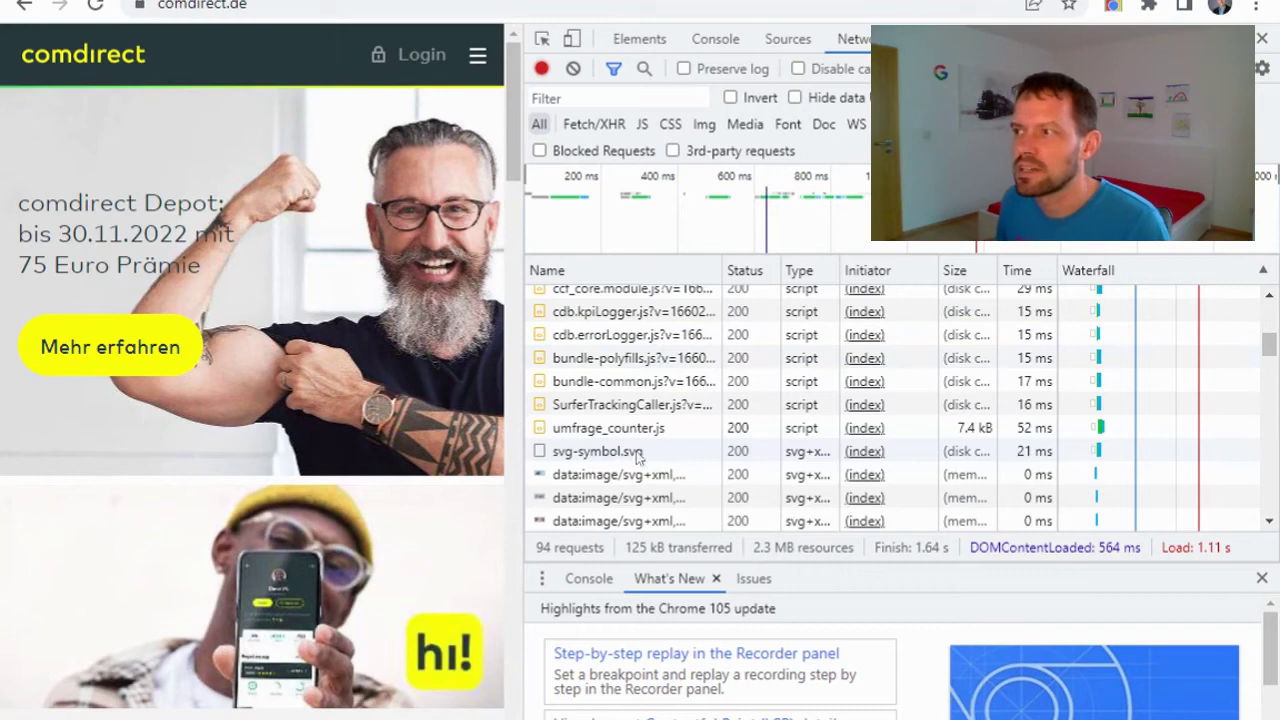
Step: Search comdirect's WKN/ISIN/Name field for 'daimler' from the site menu
{"action": "scroll", "coordinate": [640, 445], "scroll_direction": "down", "scroll_amount": 2}
{"action": "scroll", "coordinate": [660, 434], "scroll_direction": "down", "scroll_amount": 1}
{"action": "scroll", "coordinate": [662, 434], "scroll_direction": "down", "scroll_amount": 3}
{"action": "scroll", "coordinate": [650, 445], "scroll_direction": "down", "scroll_amount": 3}
{"action": "scroll", "coordinate": [630, 458], "scroll_direction": "down", "scroll_amount": 3}
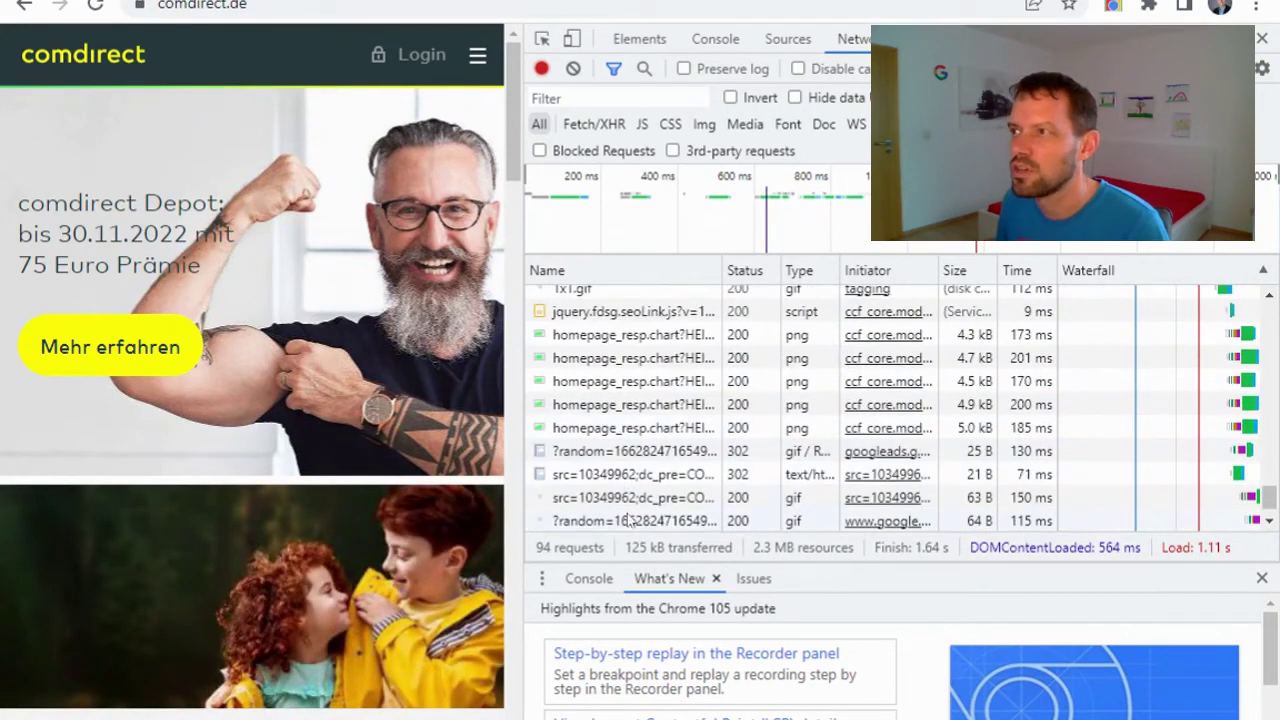
{"action": "left_click", "coordinate": [478, 60]}
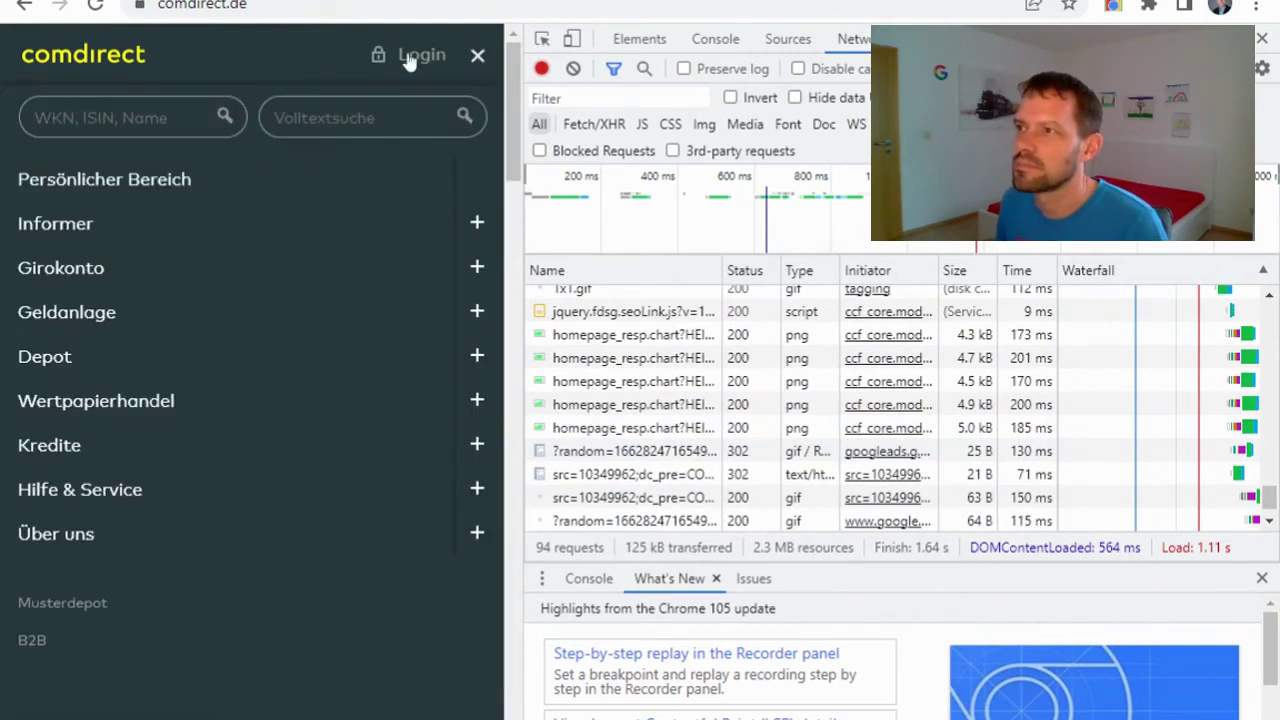
{"action": "left_click", "coordinate": [130, 117]}
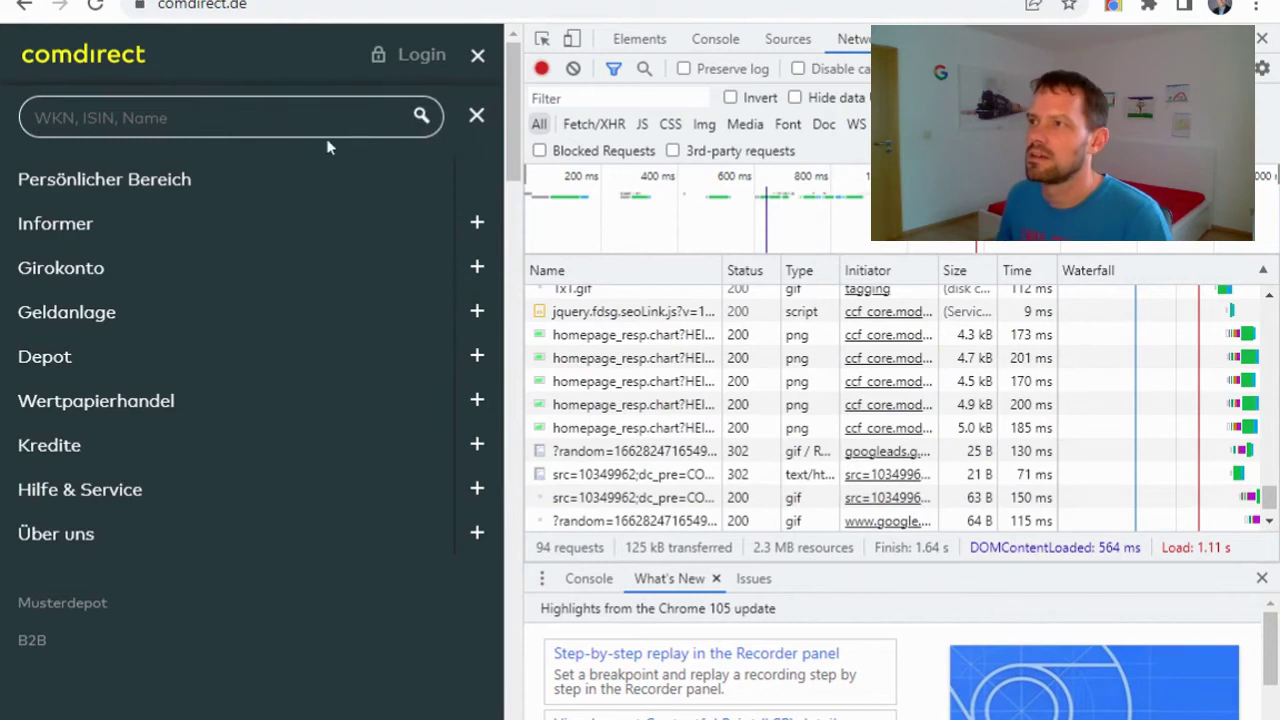
{"action": "type", "text": "daimler"}
{"action": "key", "text": "BackSpace"}
{"action": "key", "text": "BackSpace"}
{"action": "key", "text": "BackSpace"}
{"action": "type", "text": "ler"}
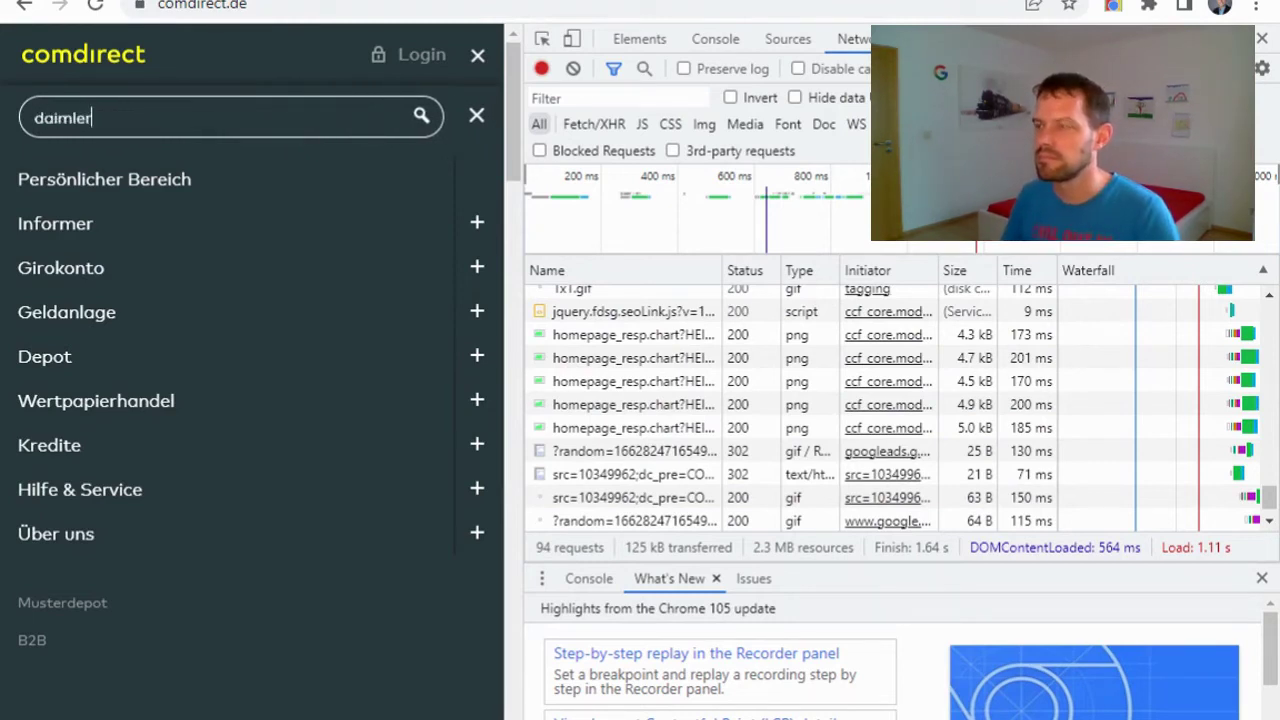
{"action": "key", "text": "Return"}
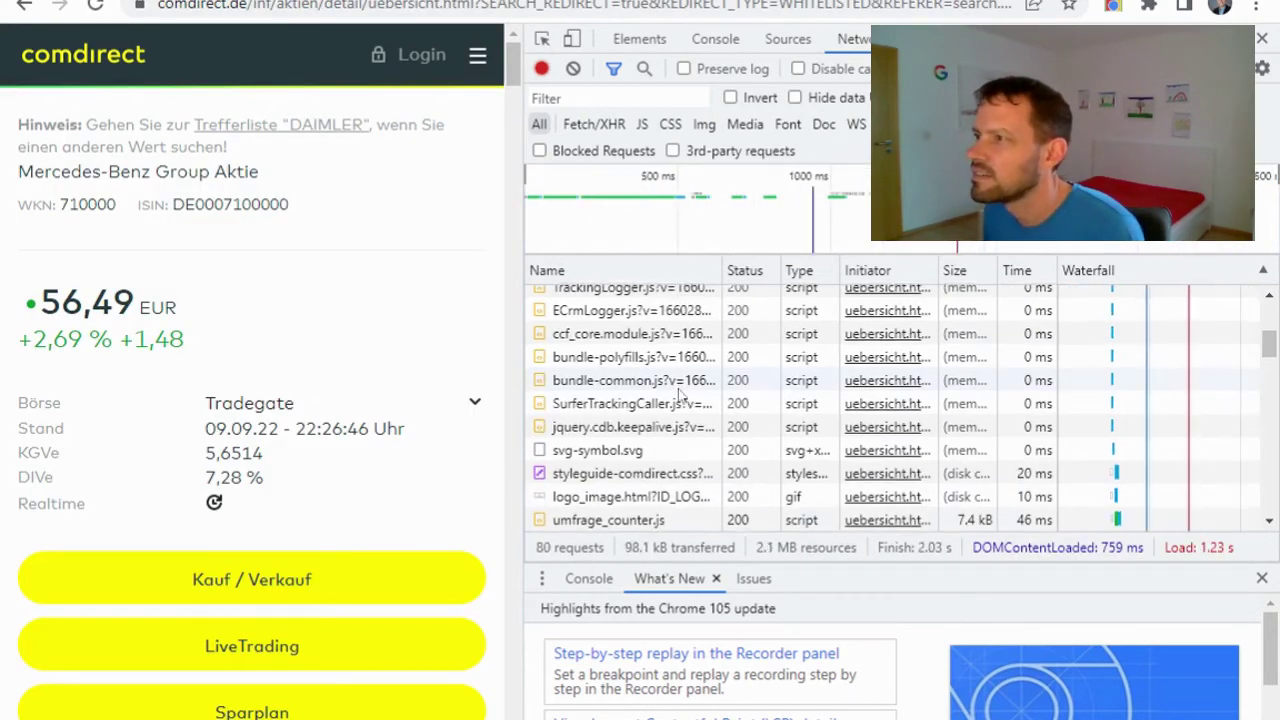
Step: Scroll through the Mercedes-Benz Group Aktie page and close the developer tools
{"action": "scroll", "coordinate": [680, 397], "scroll_direction": "down", "scroll_amount": 3}
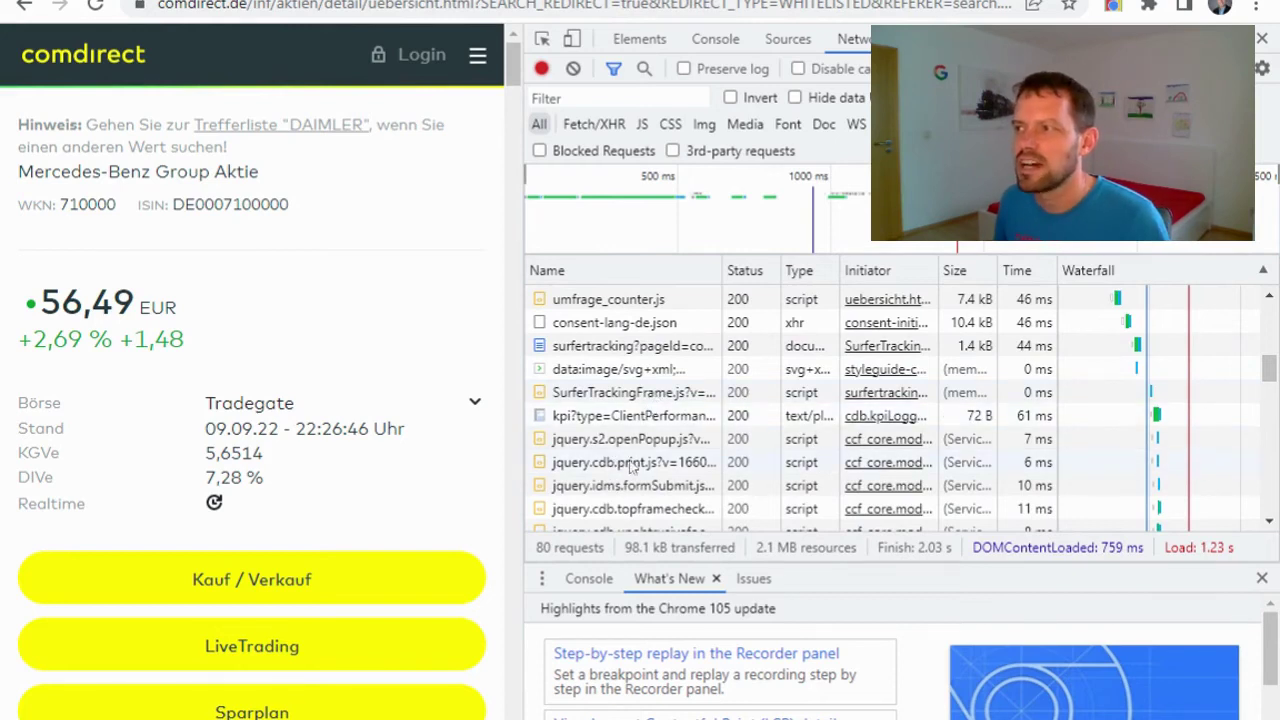
{"action": "scroll", "coordinate": [640, 465], "scroll_direction": "down", "scroll_amount": 2}
{"action": "scroll", "coordinate": [660, 465], "scroll_direction": "down", "scroll_amount": 2}
{"action": "scroll", "coordinate": [668, 465], "scroll_direction": "down", "scroll_amount": 2}
{"action": "scroll", "coordinate": [667, 467], "scroll_direction": "down", "scroll_amount": 3}
{"action": "scroll", "coordinate": [667, 467], "scroll_direction": "down", "scroll_amount": 2}
{"action": "scroll", "coordinate": [667, 467], "scroll_direction": "down", "scroll_amount": 2}
{"action": "scroll", "coordinate": [667, 467], "scroll_direction": "down", "scroll_amount": 2}
{"action": "scroll", "coordinate": [667, 467], "scroll_direction": "down", "scroll_amount": 2}
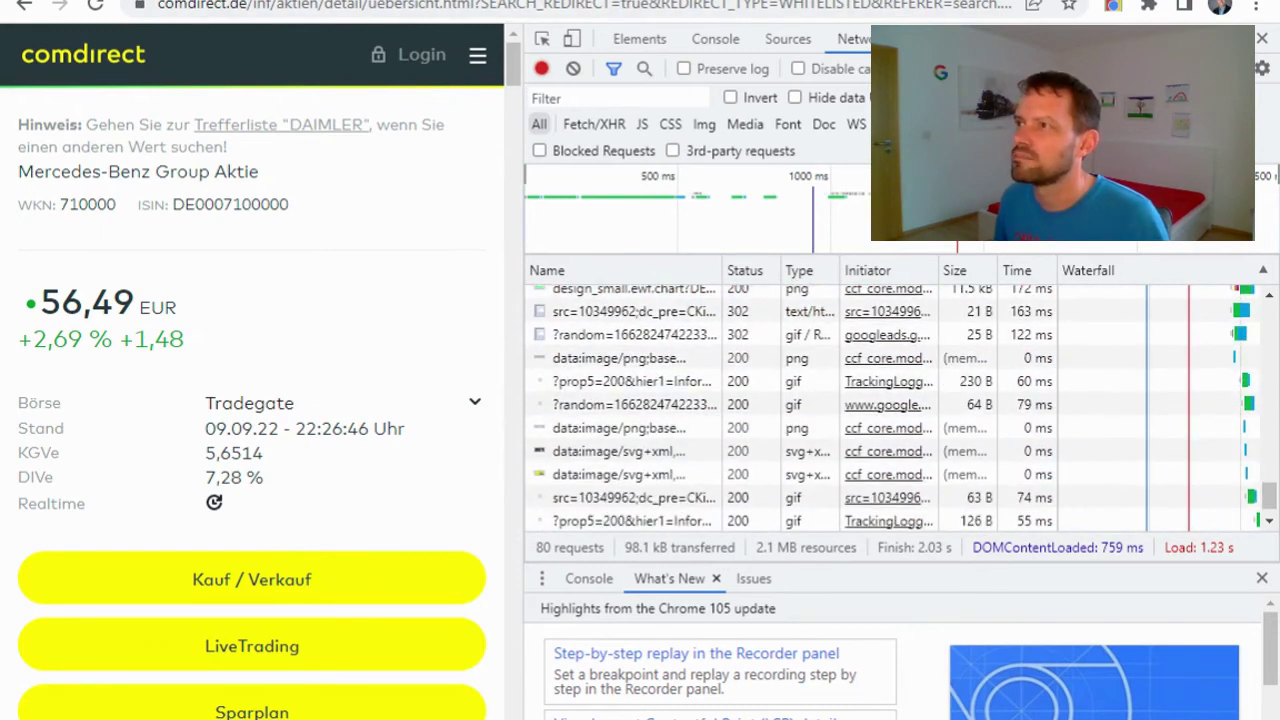
{"action": "key", "text": "F12"}
Step: Change SEARCH_VALUE in the address from DAIMLER to VW and reload the page
{"action": "left_click", "coordinate": [793, 7]}
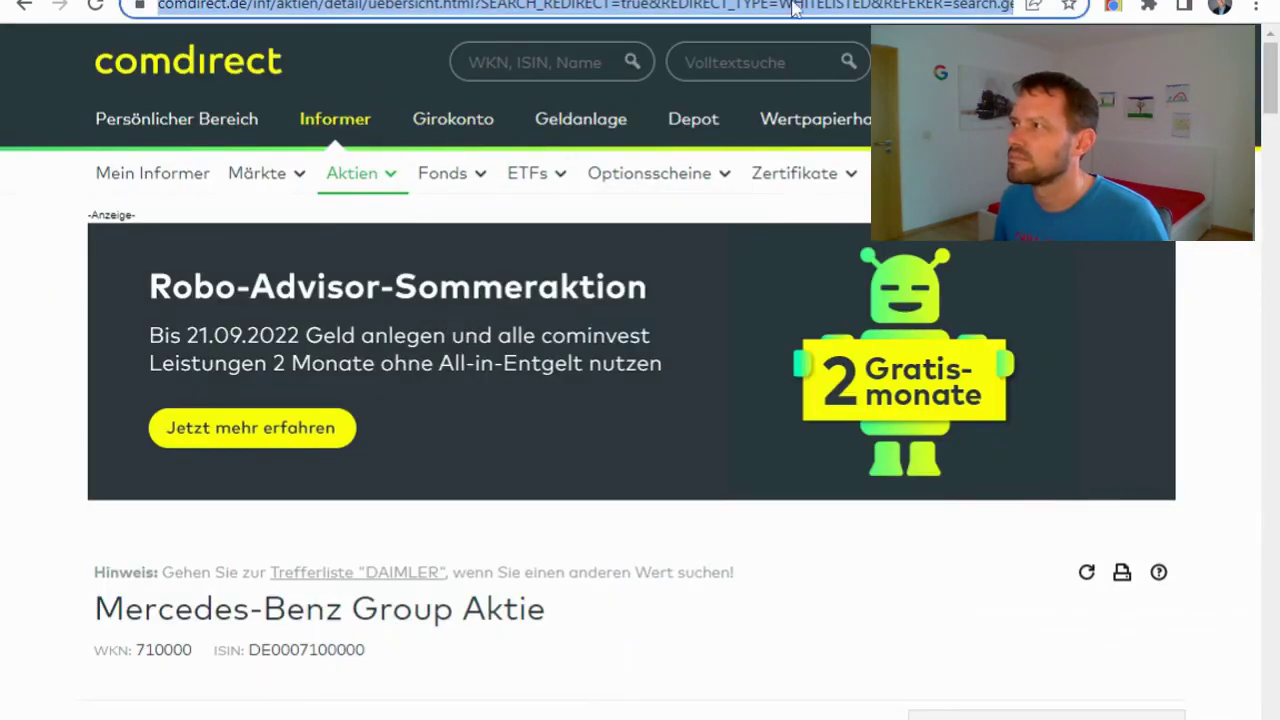
{"action": "mouse_move", "coordinate": [845, 200]}
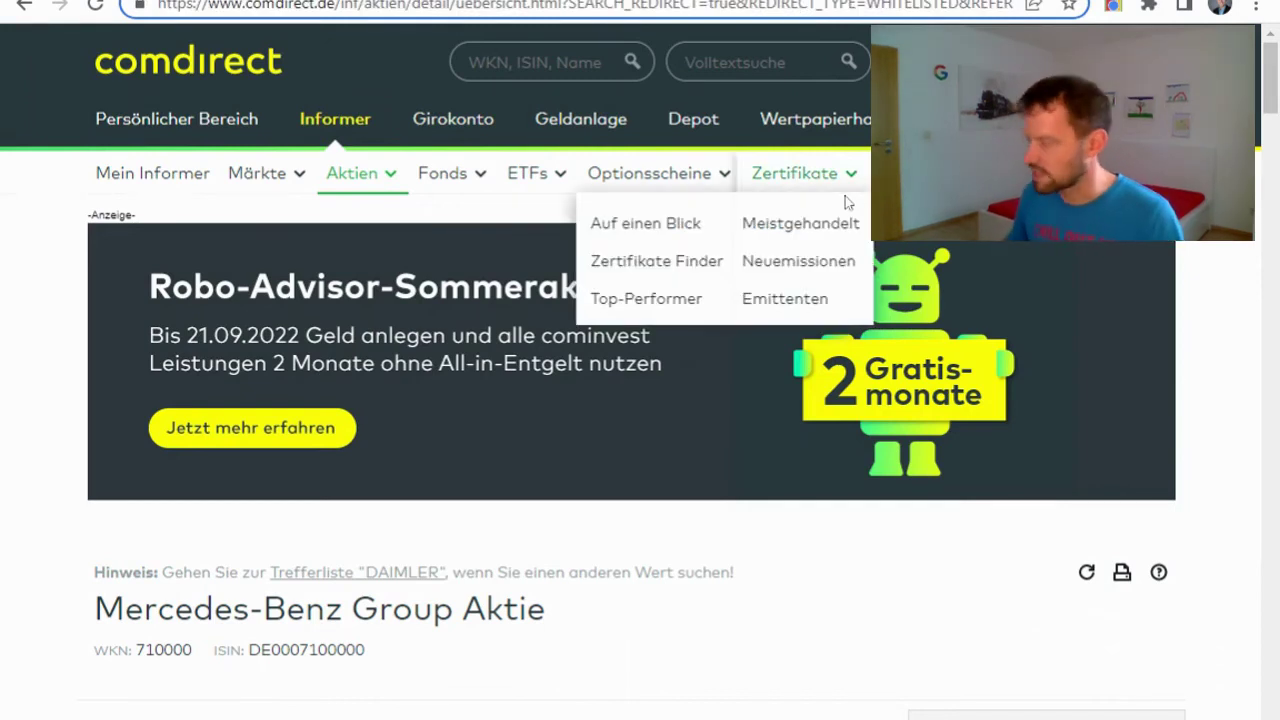
{"action": "key", "text": "End"}
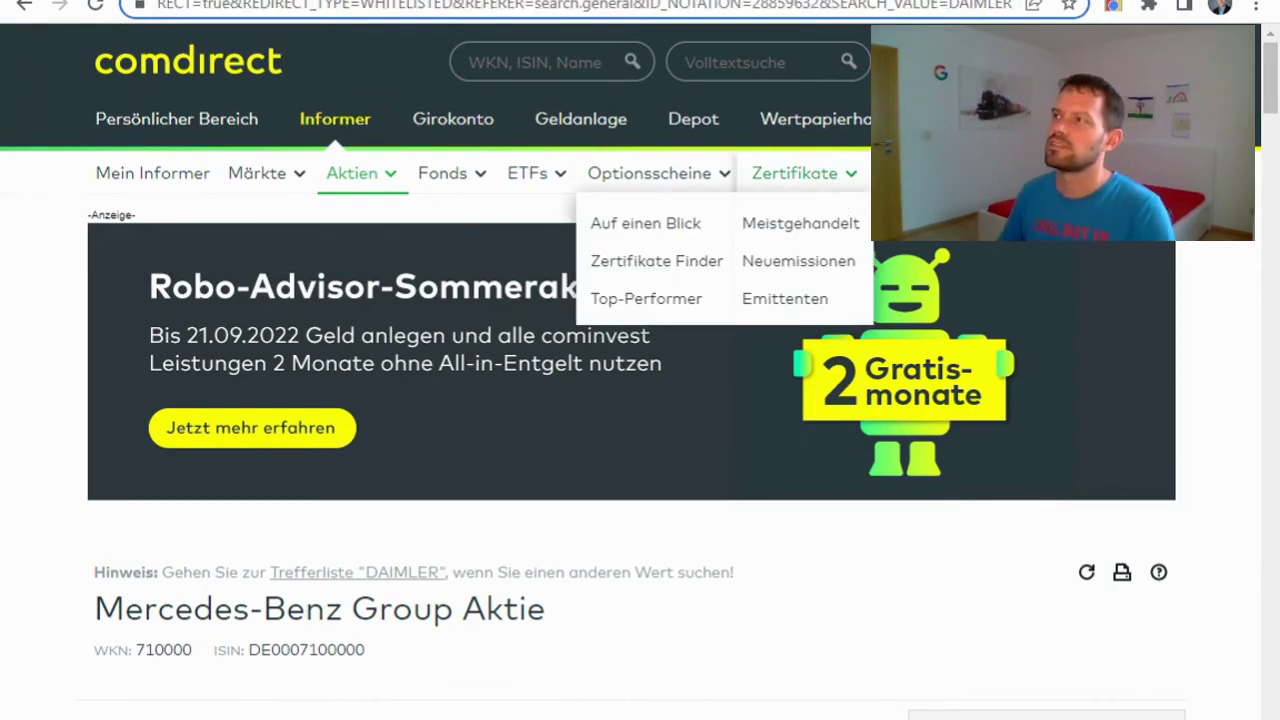
{"action": "key", "text": "BackSpace"}
{"action": "key", "text": "BackSpace"}
{"action": "key", "text": "BackSpace"}
{"action": "key", "text": "BackSpace"}
{"action": "key", "text": "BackSpace"}
{"action": "key", "text": "BackSpace"}
{"action": "key", "text": "BackSpace"}
{"action": "type", "text": "VW"}
{"action": "key", "text": "Return"}
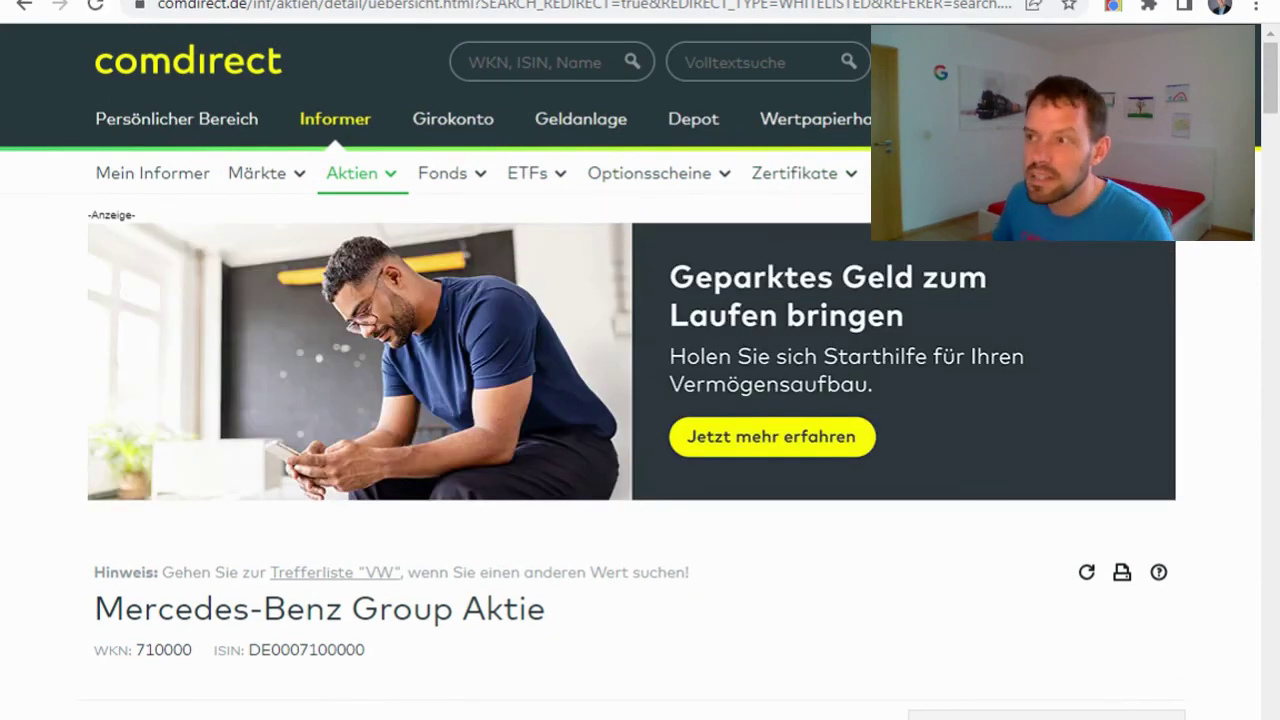
Step: Select the query part of the page's web address
{"action": "left_click", "coordinate": [925, 4]}
{"action": "left_click", "coordinate": [945, 7]}
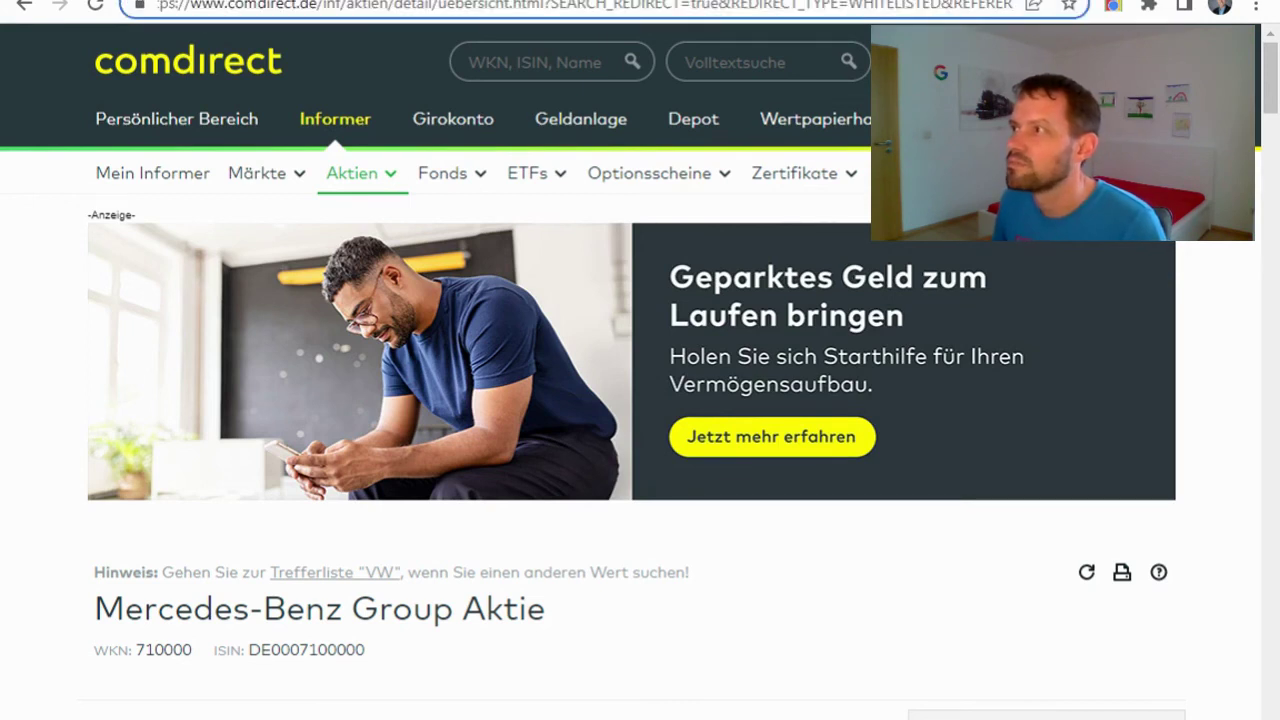
{"action": "left_click_drag", "start_coordinate": [614, 5], "coordinate": [1012, 5]}
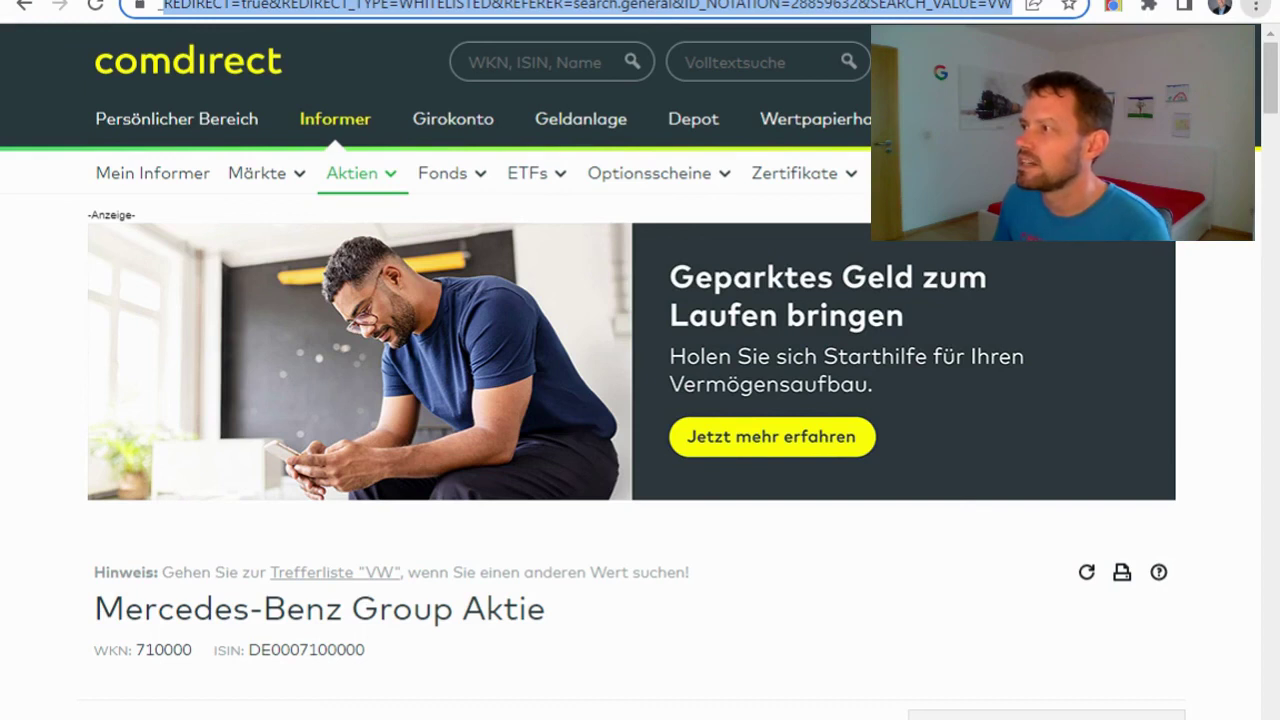
Step: Open Chrome's Manage search engines and site search page from the main menu
{"action": "left_click", "coordinate": [1256, 6]}
{"action": "left_click", "coordinate": [1100, 478]}
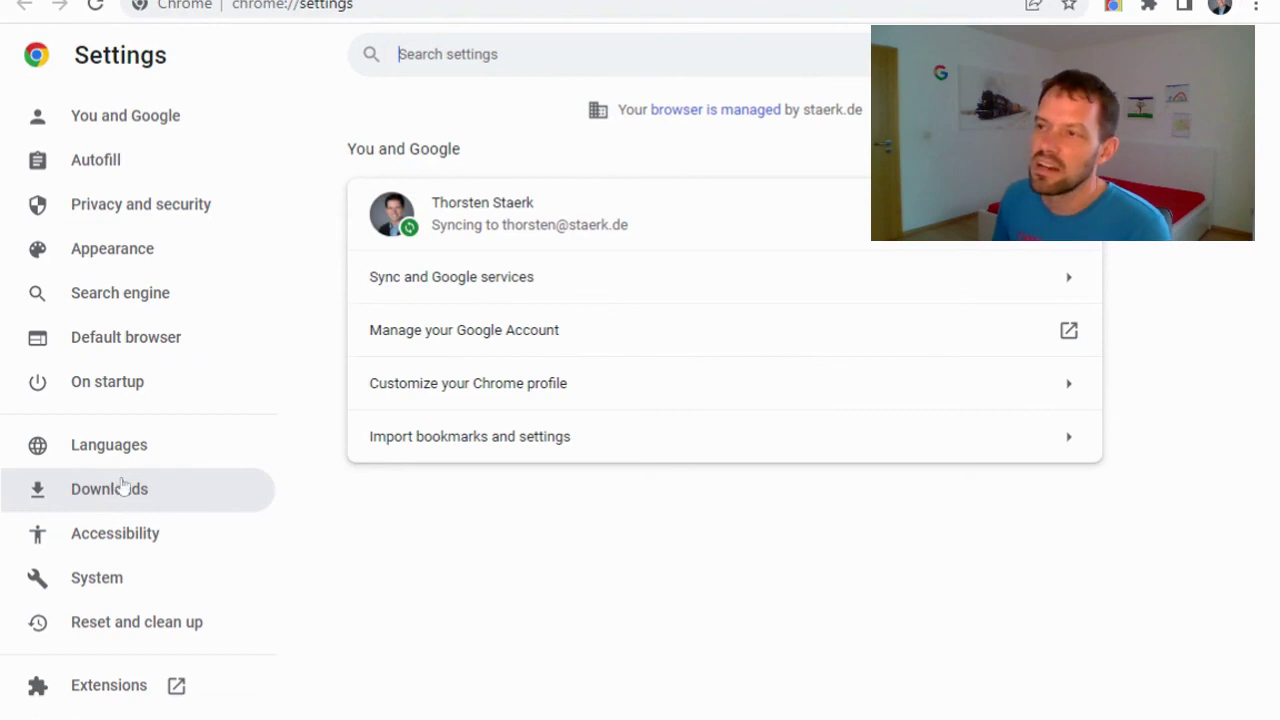
{"action": "left_click", "coordinate": [147, 293]}
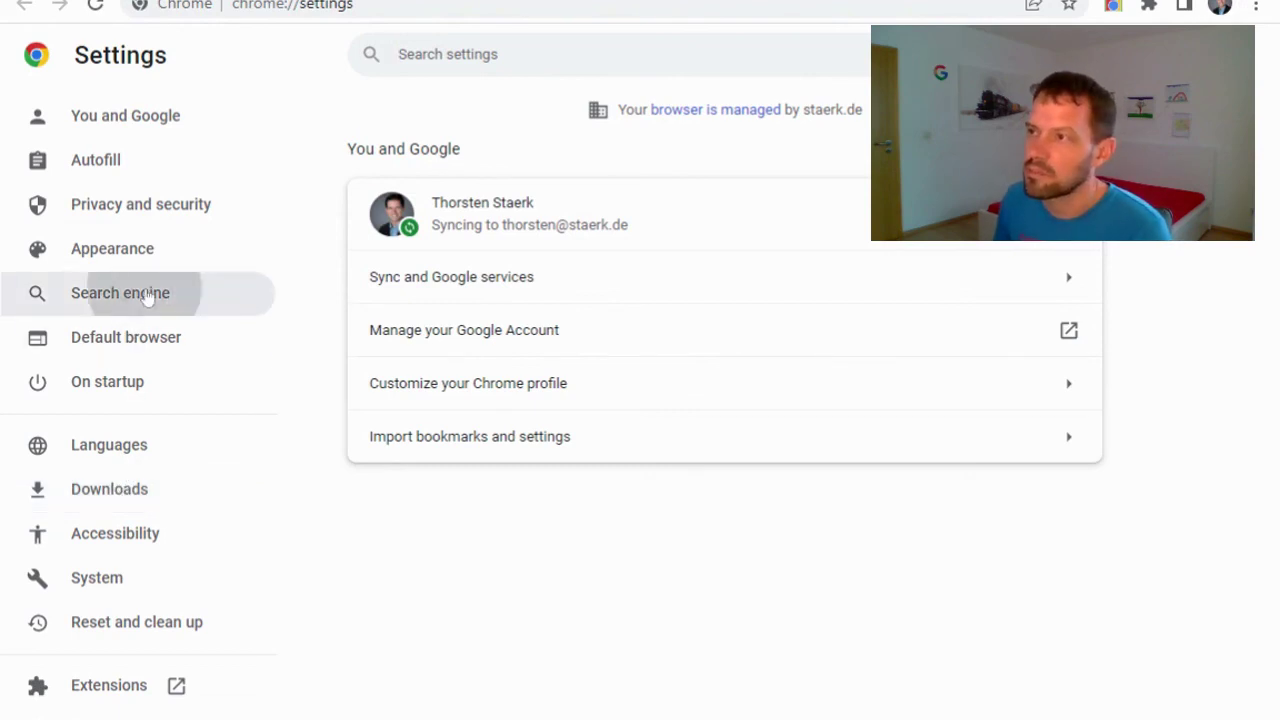
{"action": "left_click", "coordinate": [751, 255]}
Step: View the Comdirekt shortcut's edit dialog, then cancel without changes
{"action": "scroll", "coordinate": [724, 400], "scroll_direction": "down", "scroll_amount": 5}
{"action": "scroll", "coordinate": [529, 354], "scroll_direction": "down", "scroll_amount": 1}
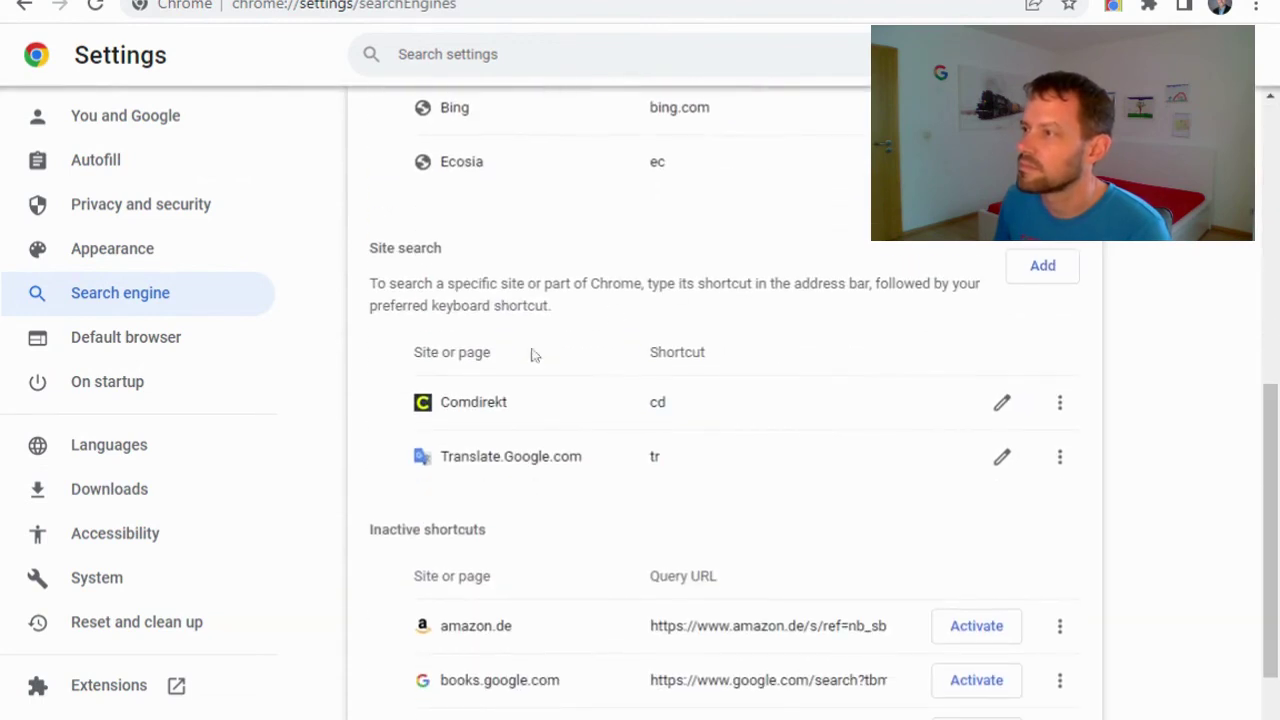
{"action": "left_click", "coordinate": [1001, 402]}
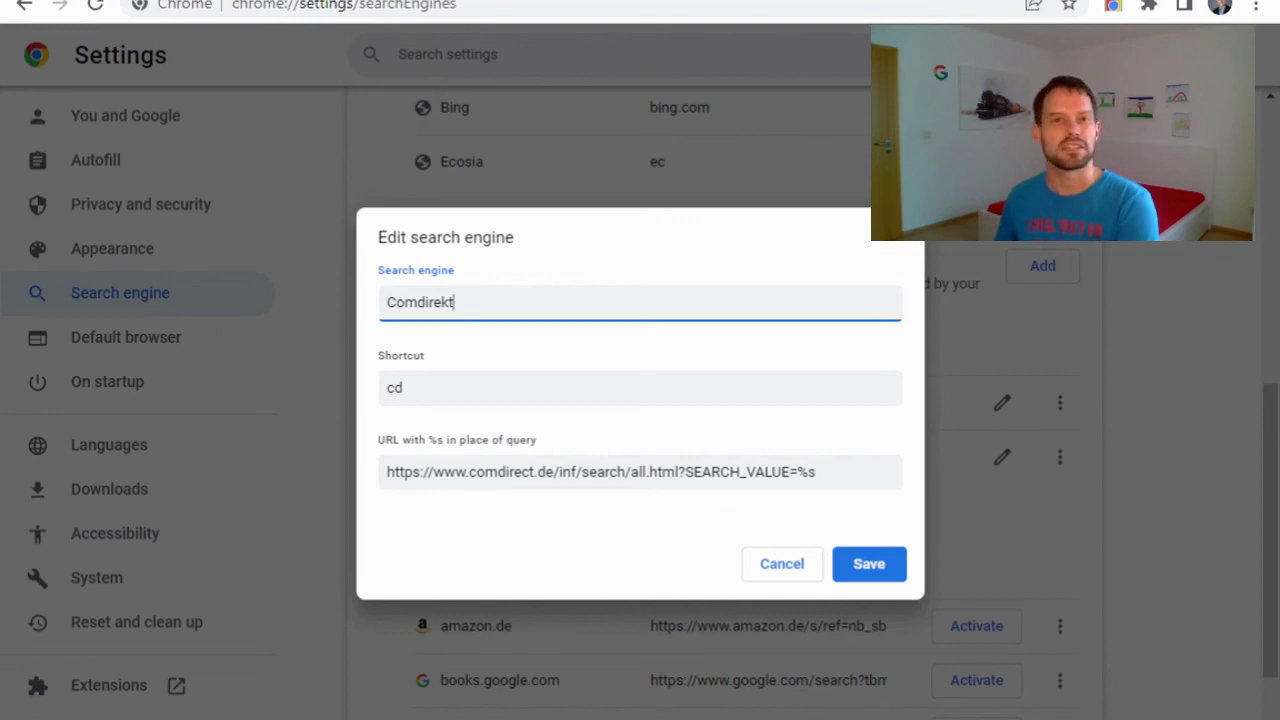
{"action": "left_click", "coordinate": [804, 566]}
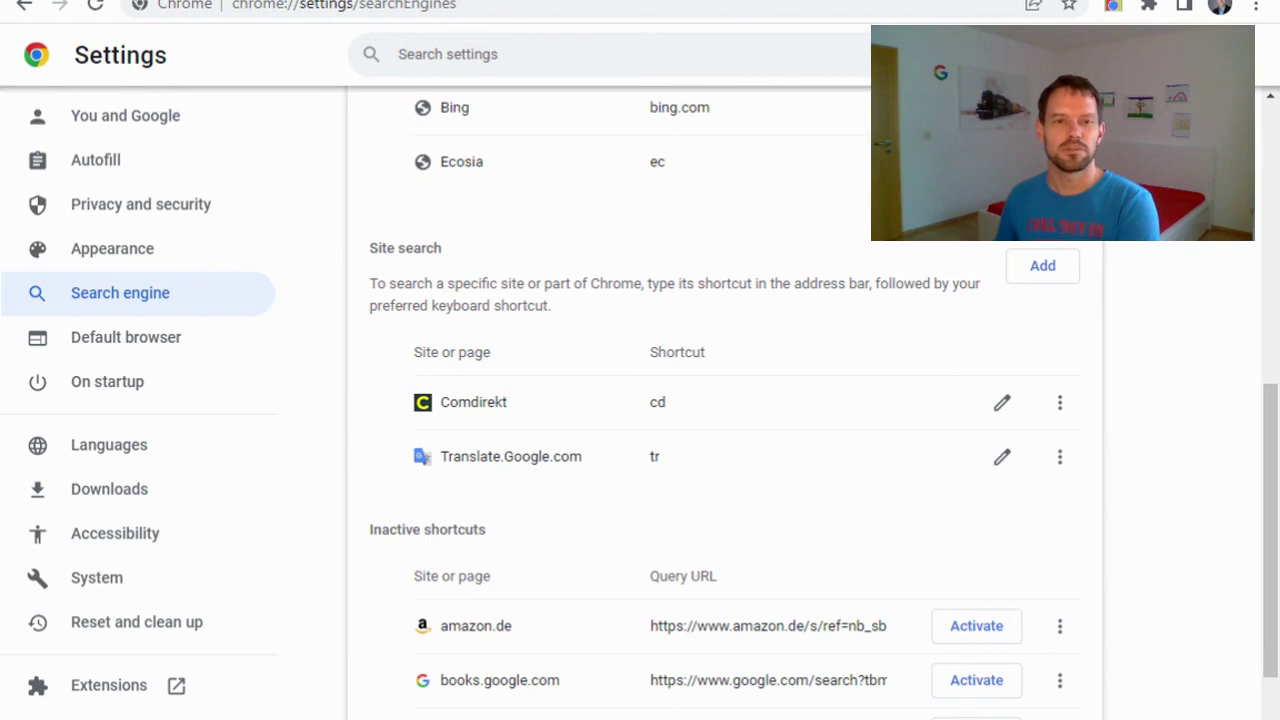